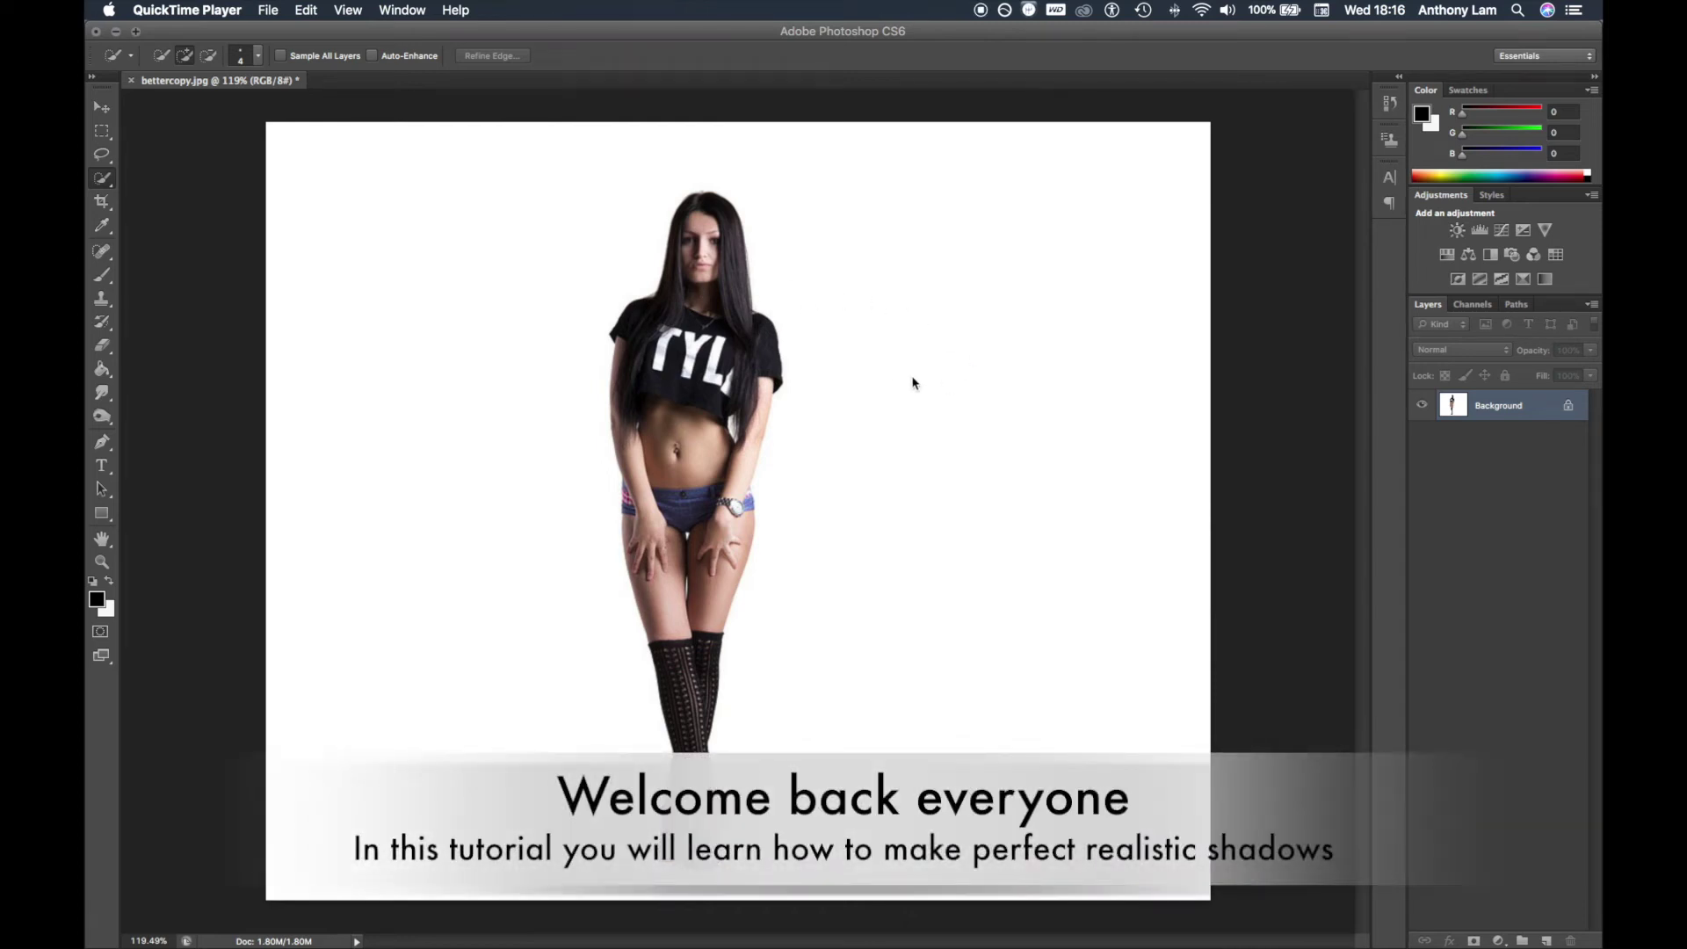
Duplicate the Background layer into 'Background copy' and pick the Quick Selection tool.
click(1455, 419)
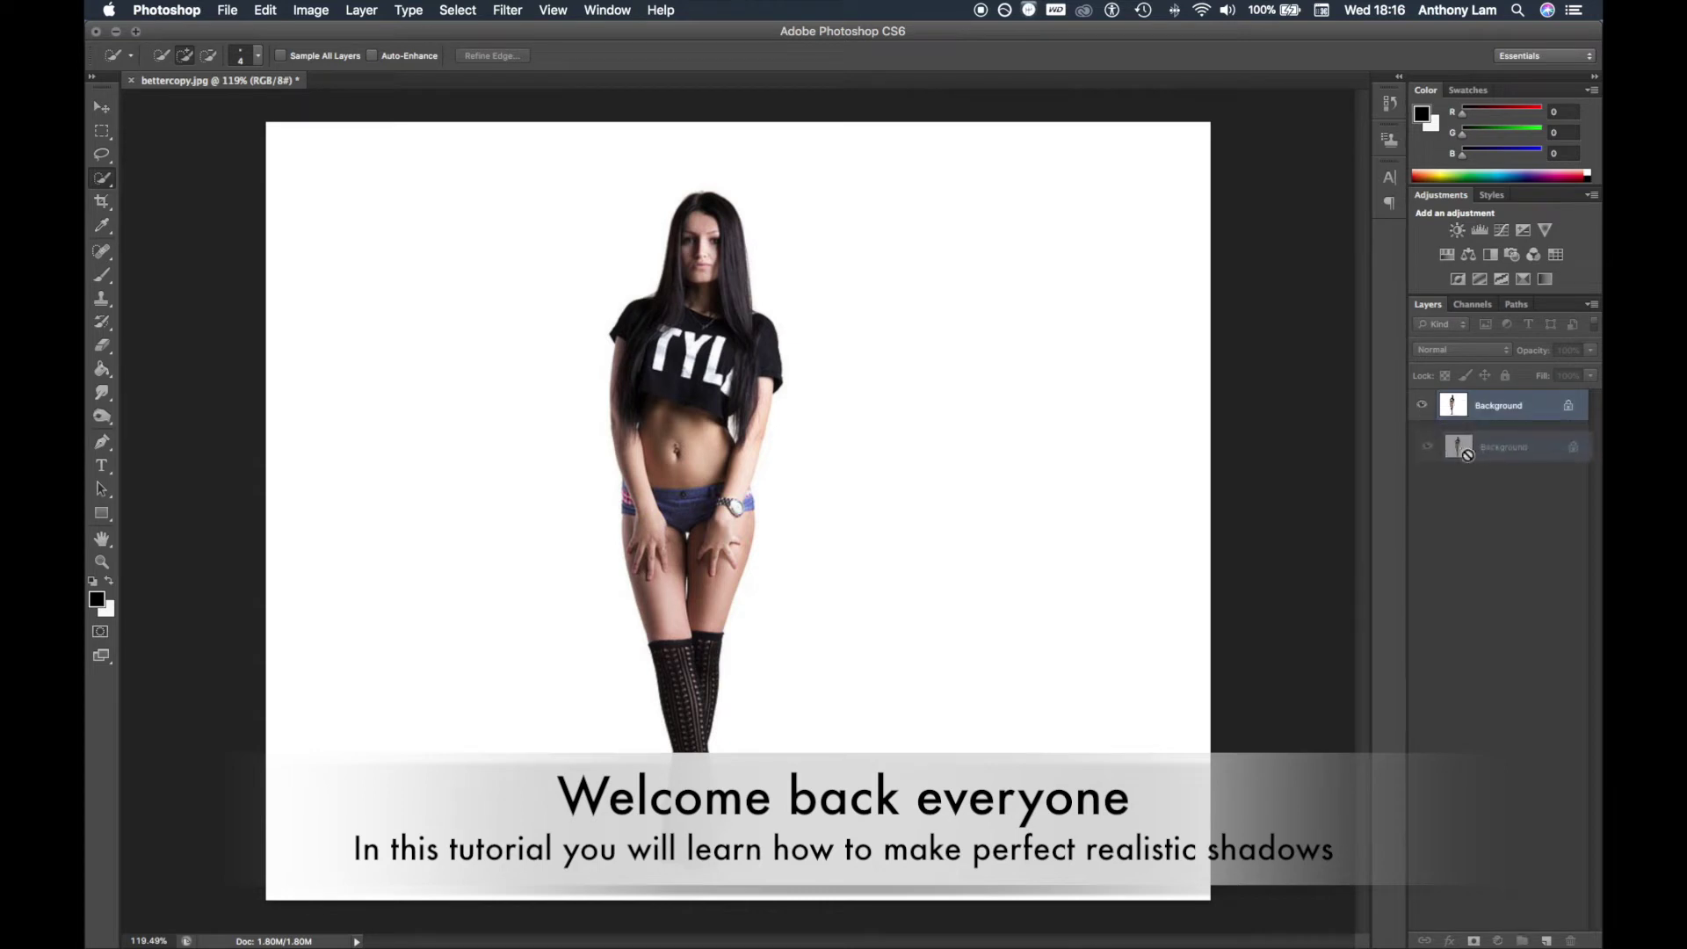
drag(1461, 413, 1546, 938)
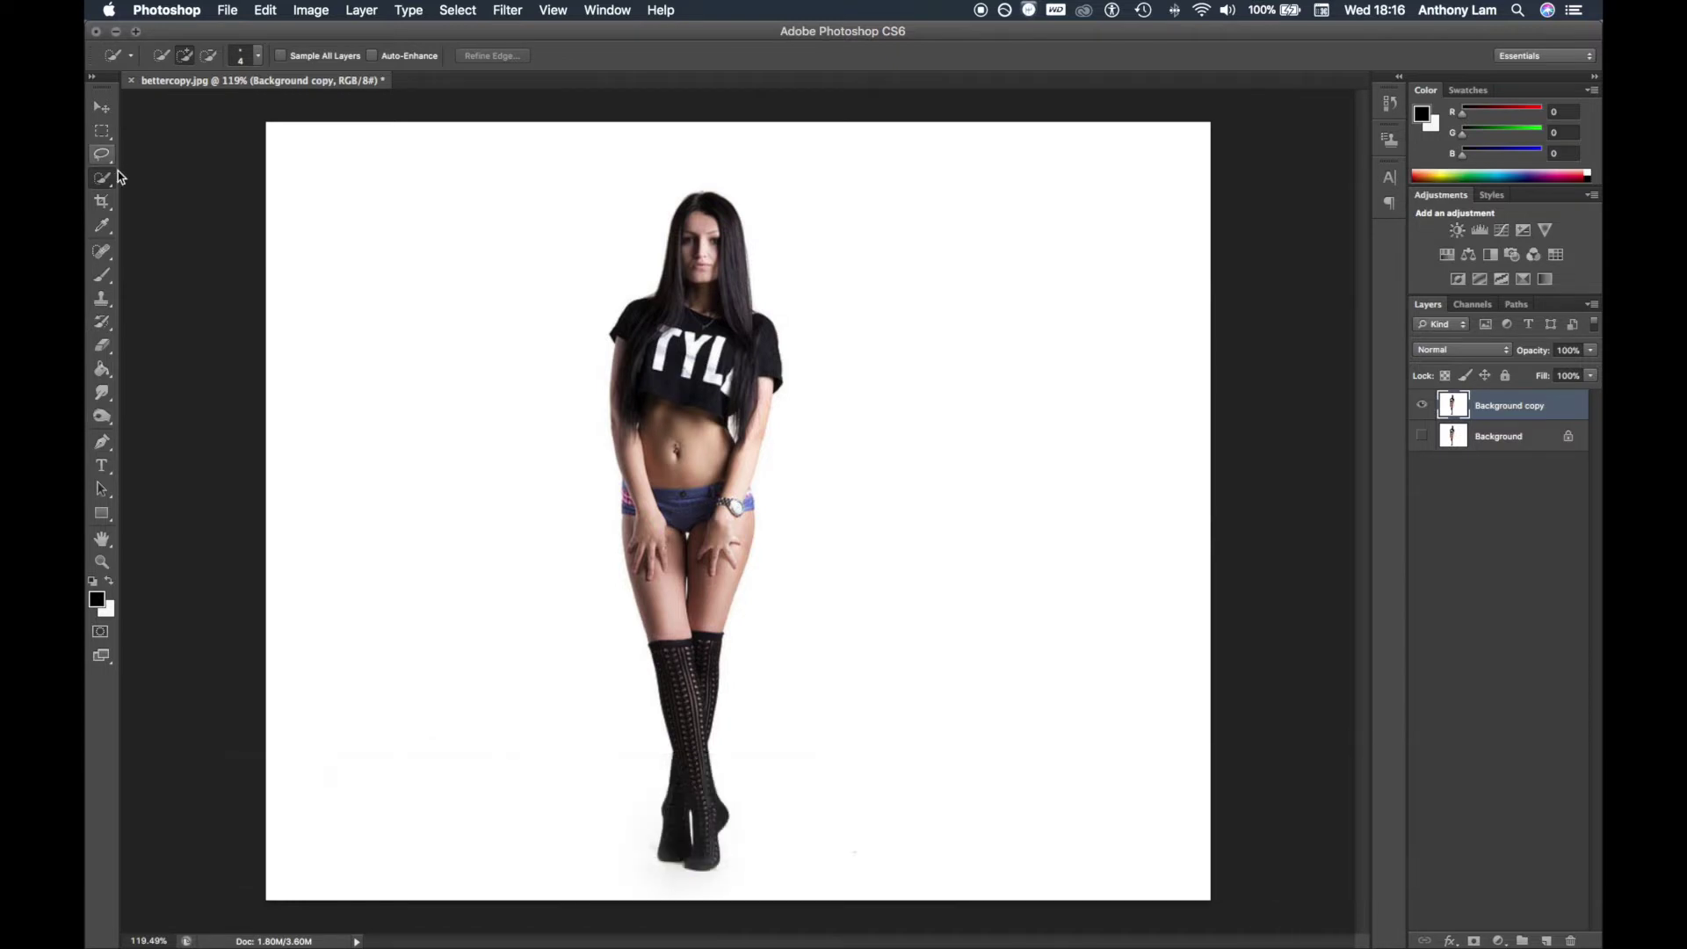
right_click(103, 179)
click(175, 179)
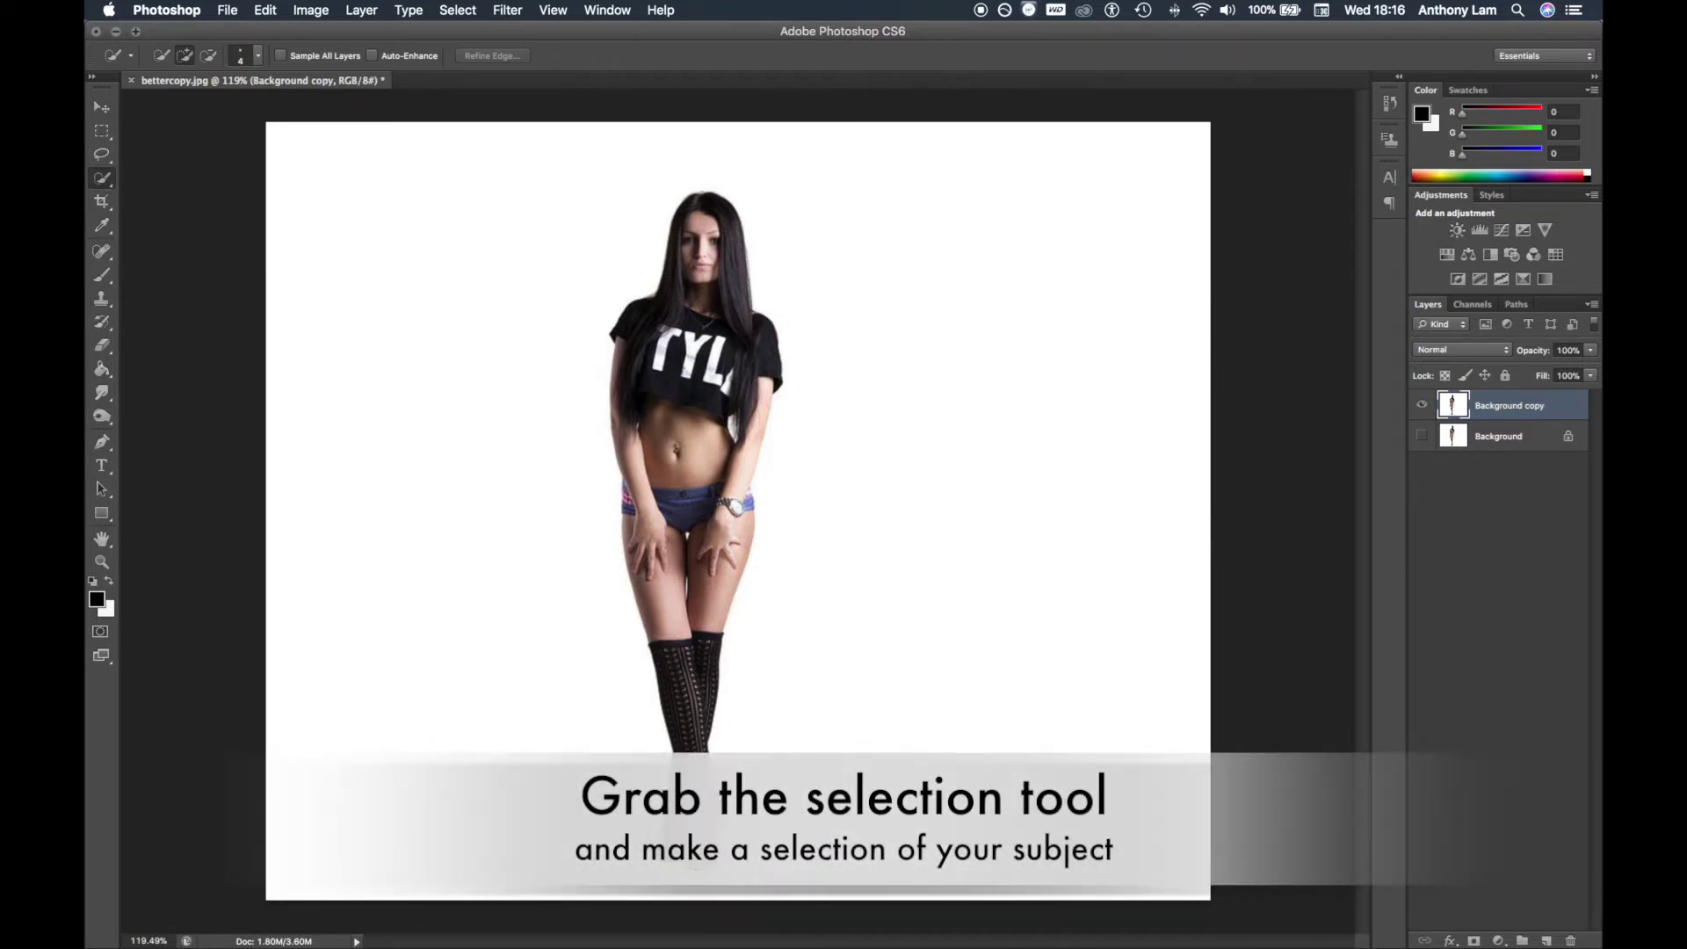
Quick-select the woman from her hair and face down to her feet.
key(bracketright)
key(bracketright)
key(bracketright)
drag(709, 352, 705, 303)
key(bracketright)
key(bracketright)
key(bracketright)
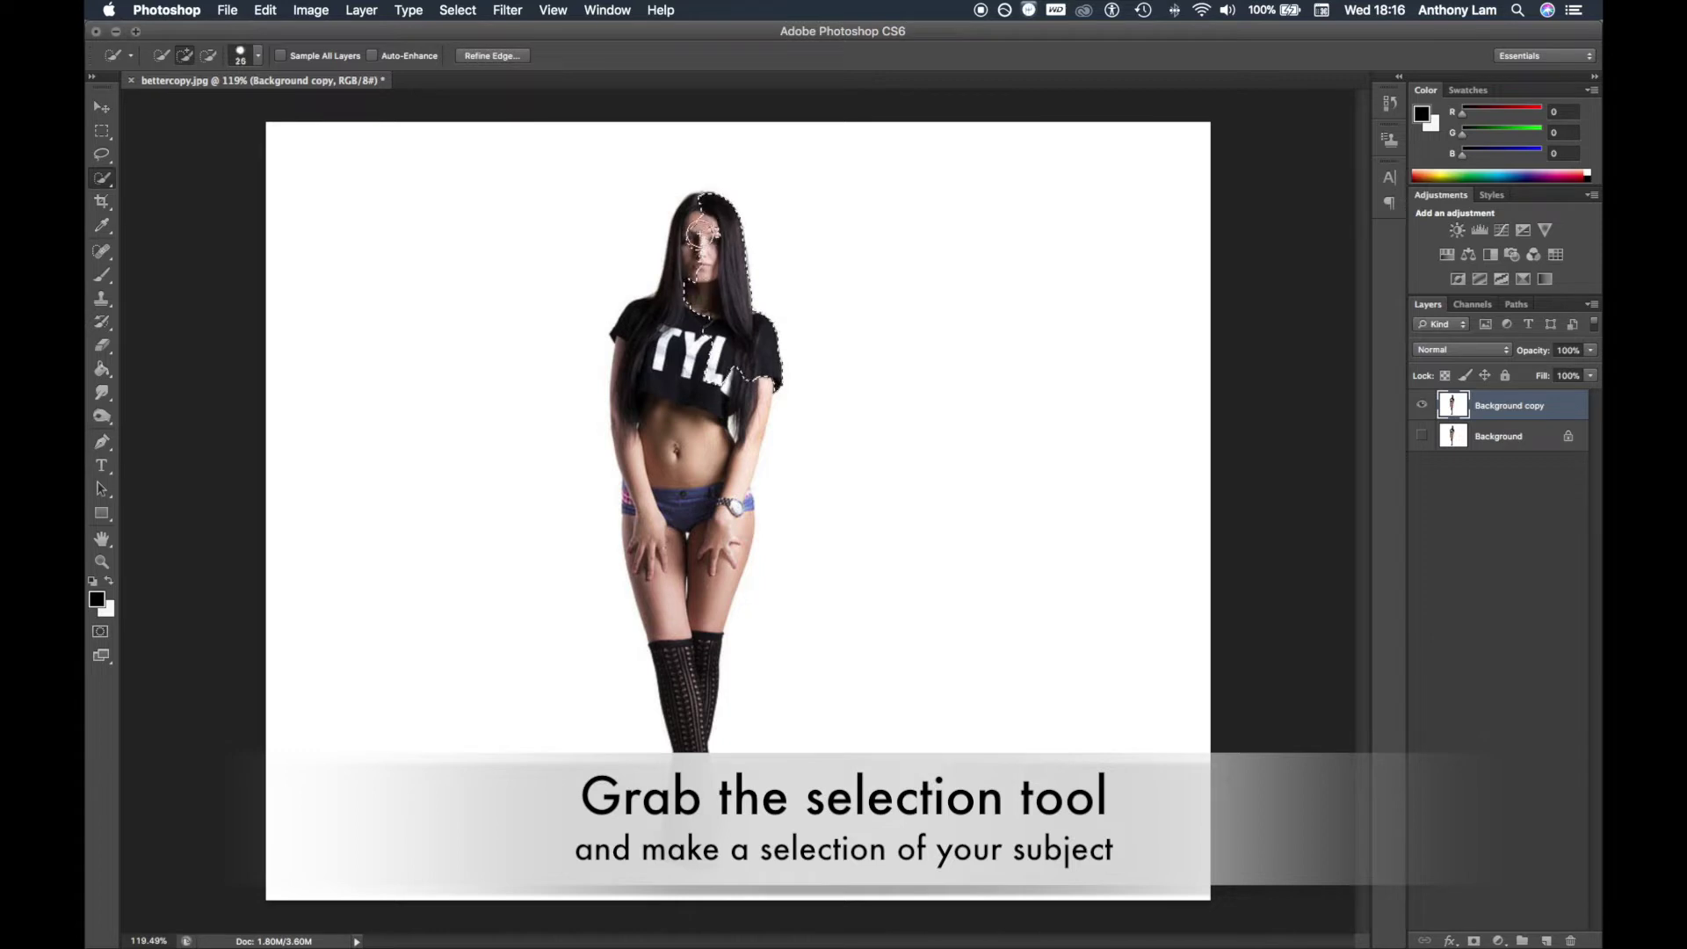
drag(694, 263, 694, 214)
drag(694, 289, 669, 400)
drag(698, 595, 695, 729)
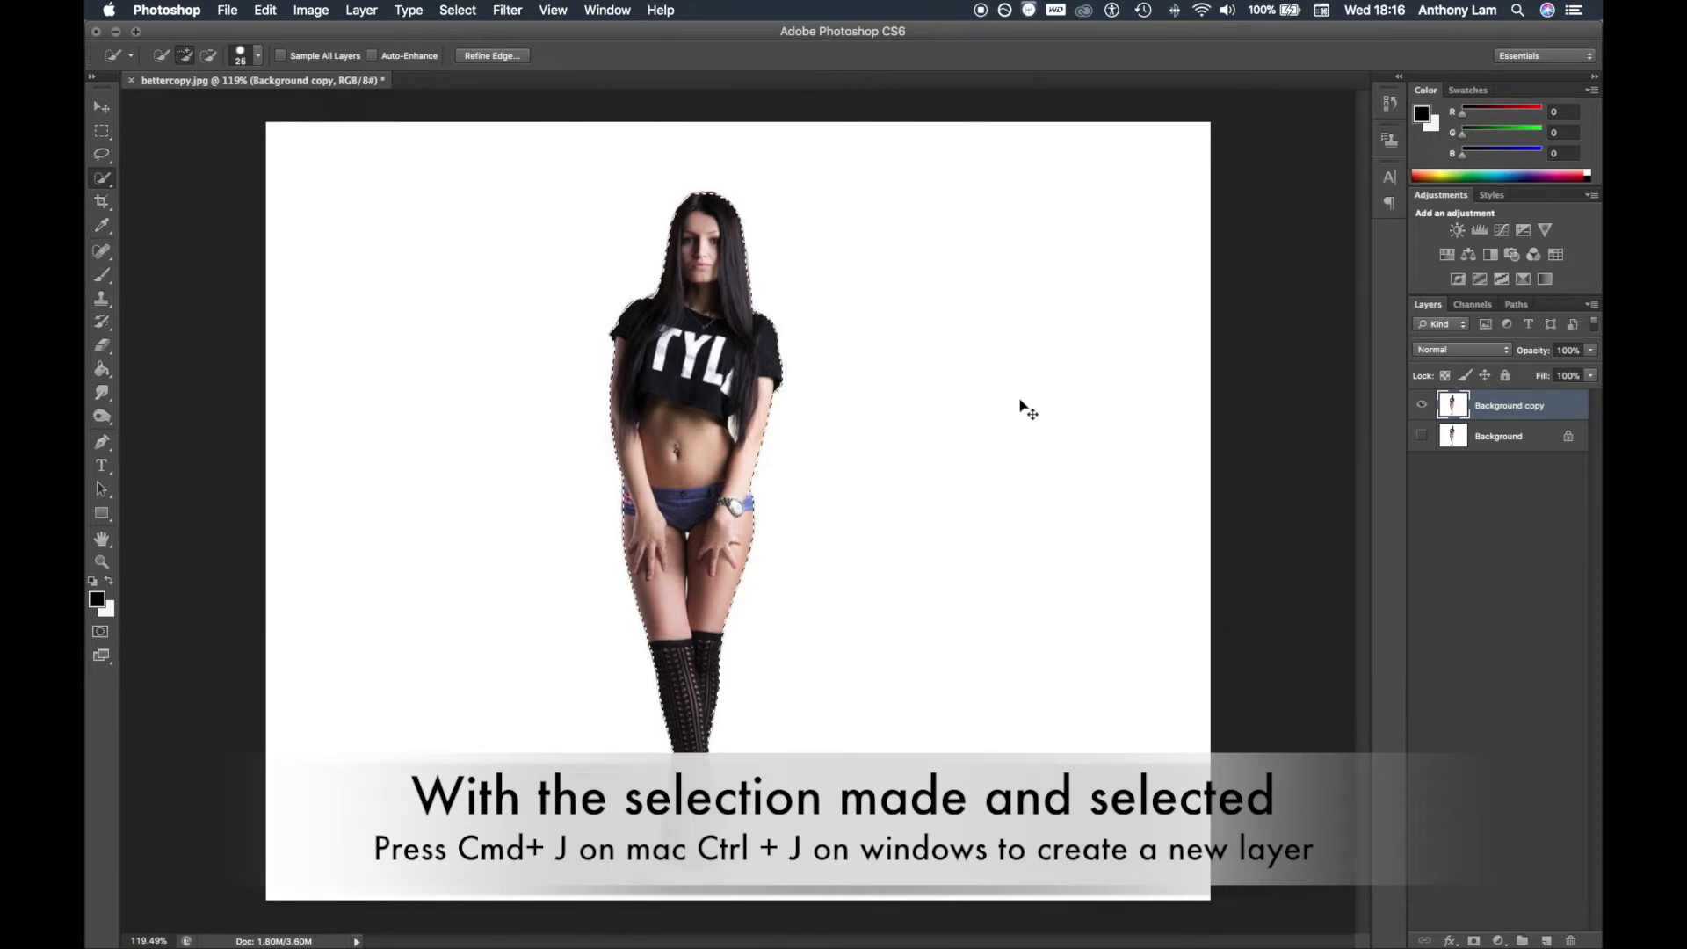
Copy the selected woman onto a new Layer 1 and verify the cut-out.
key(super+j)
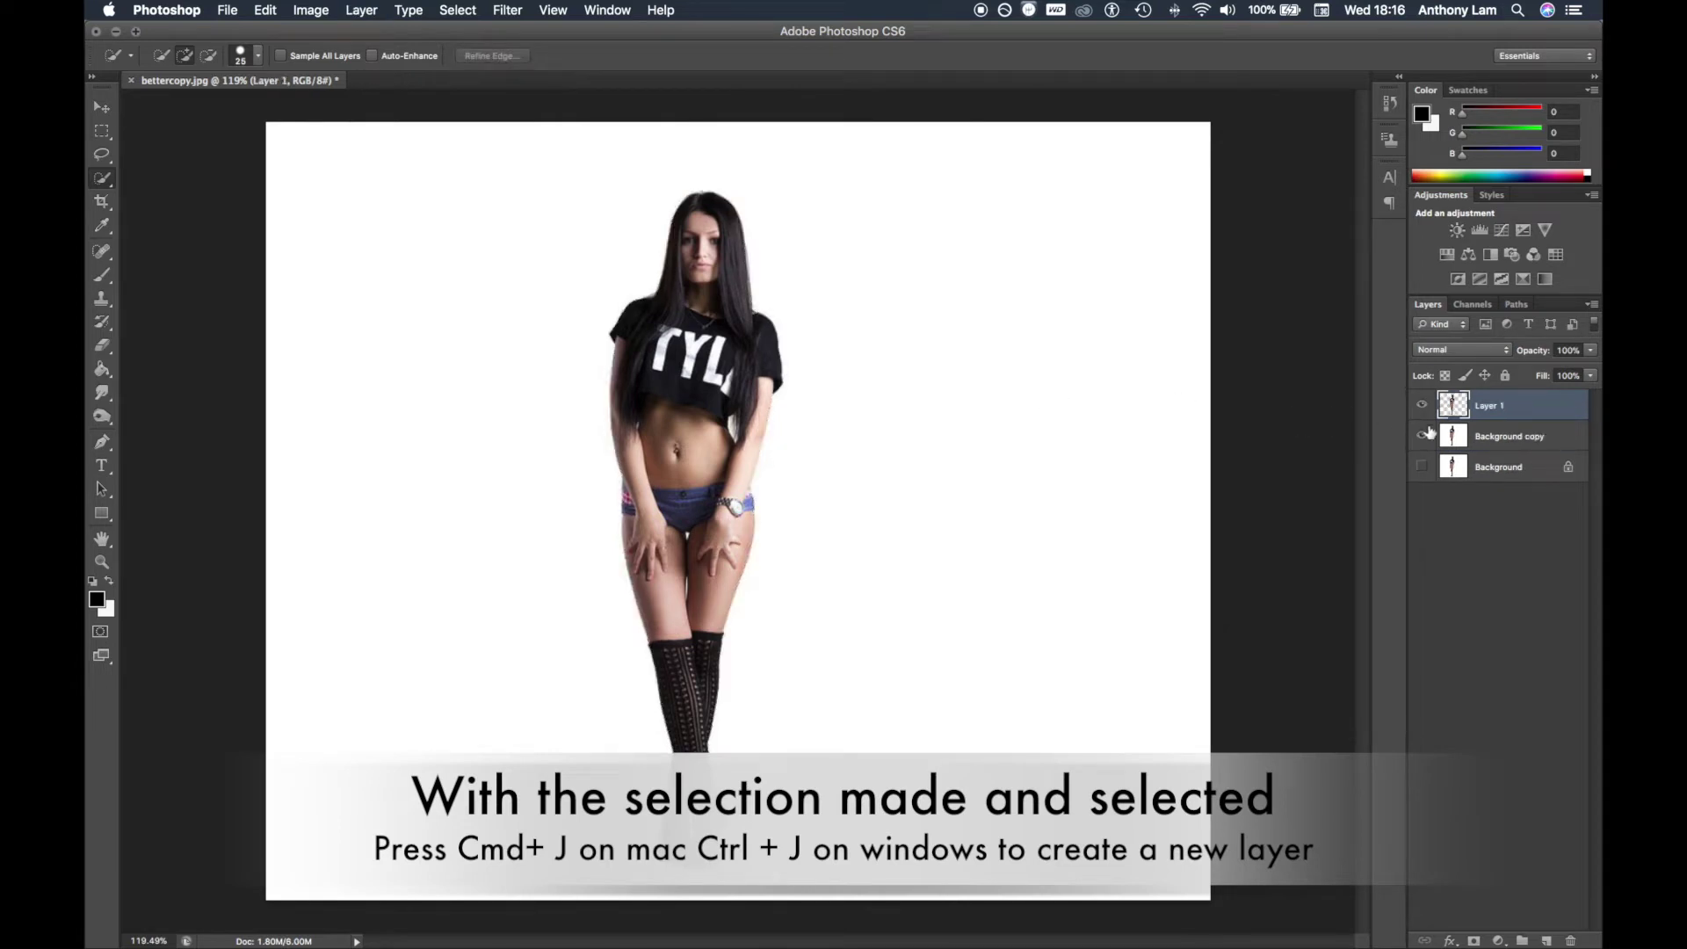
click(1421, 436)
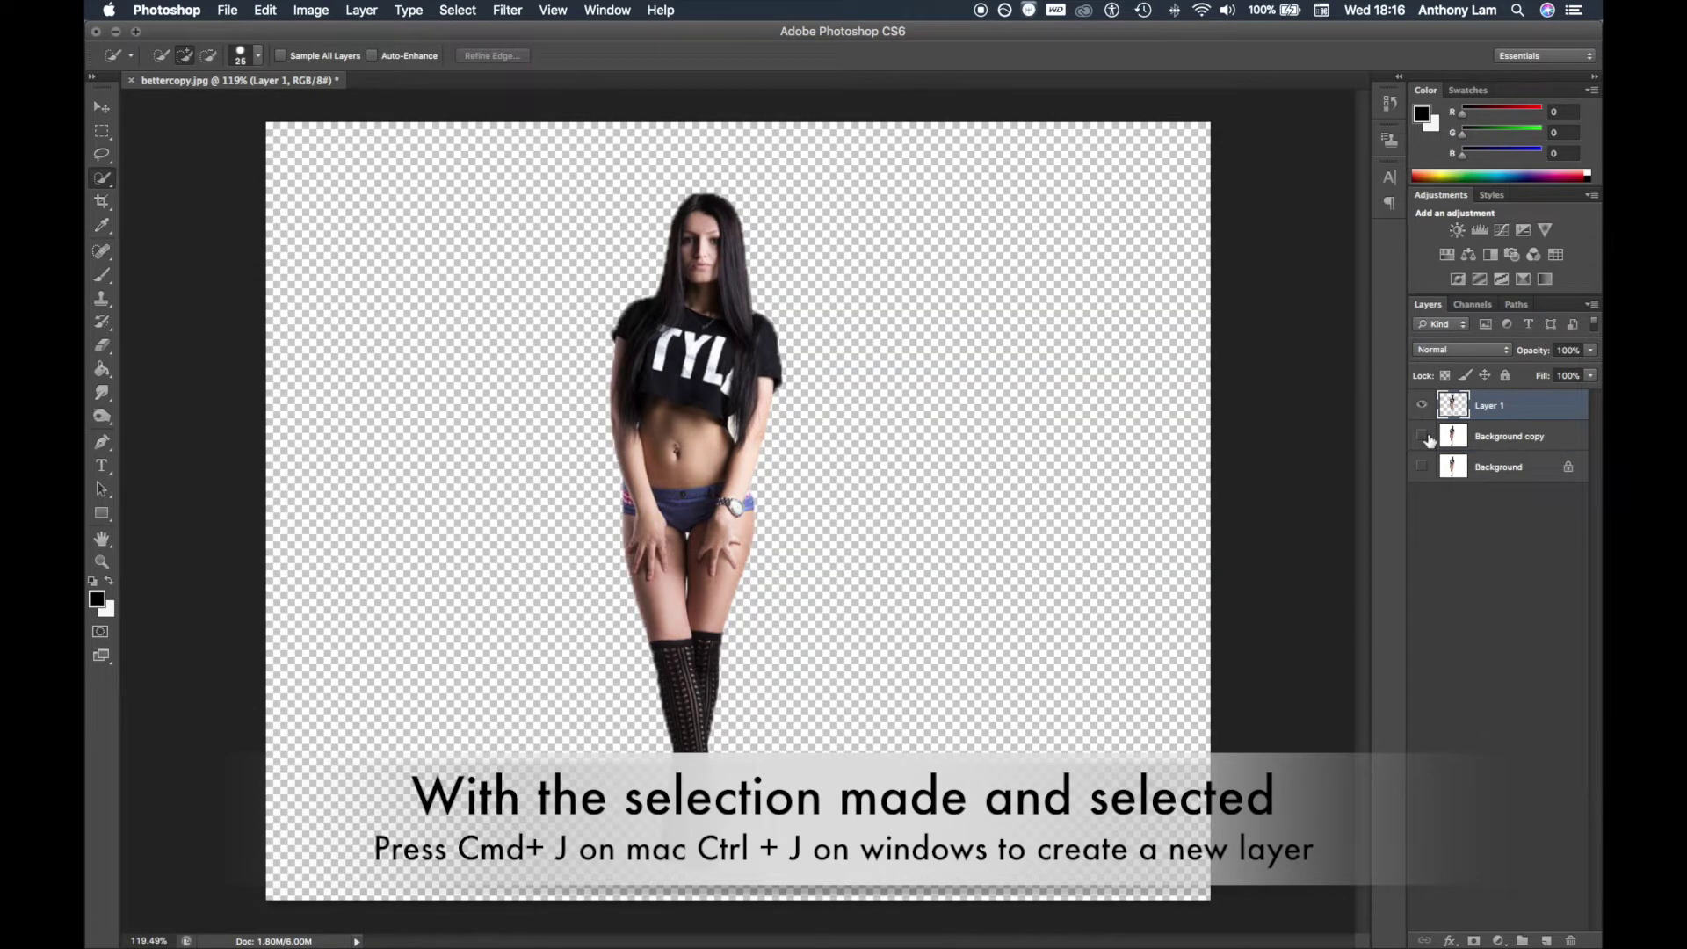
click(1422, 435)
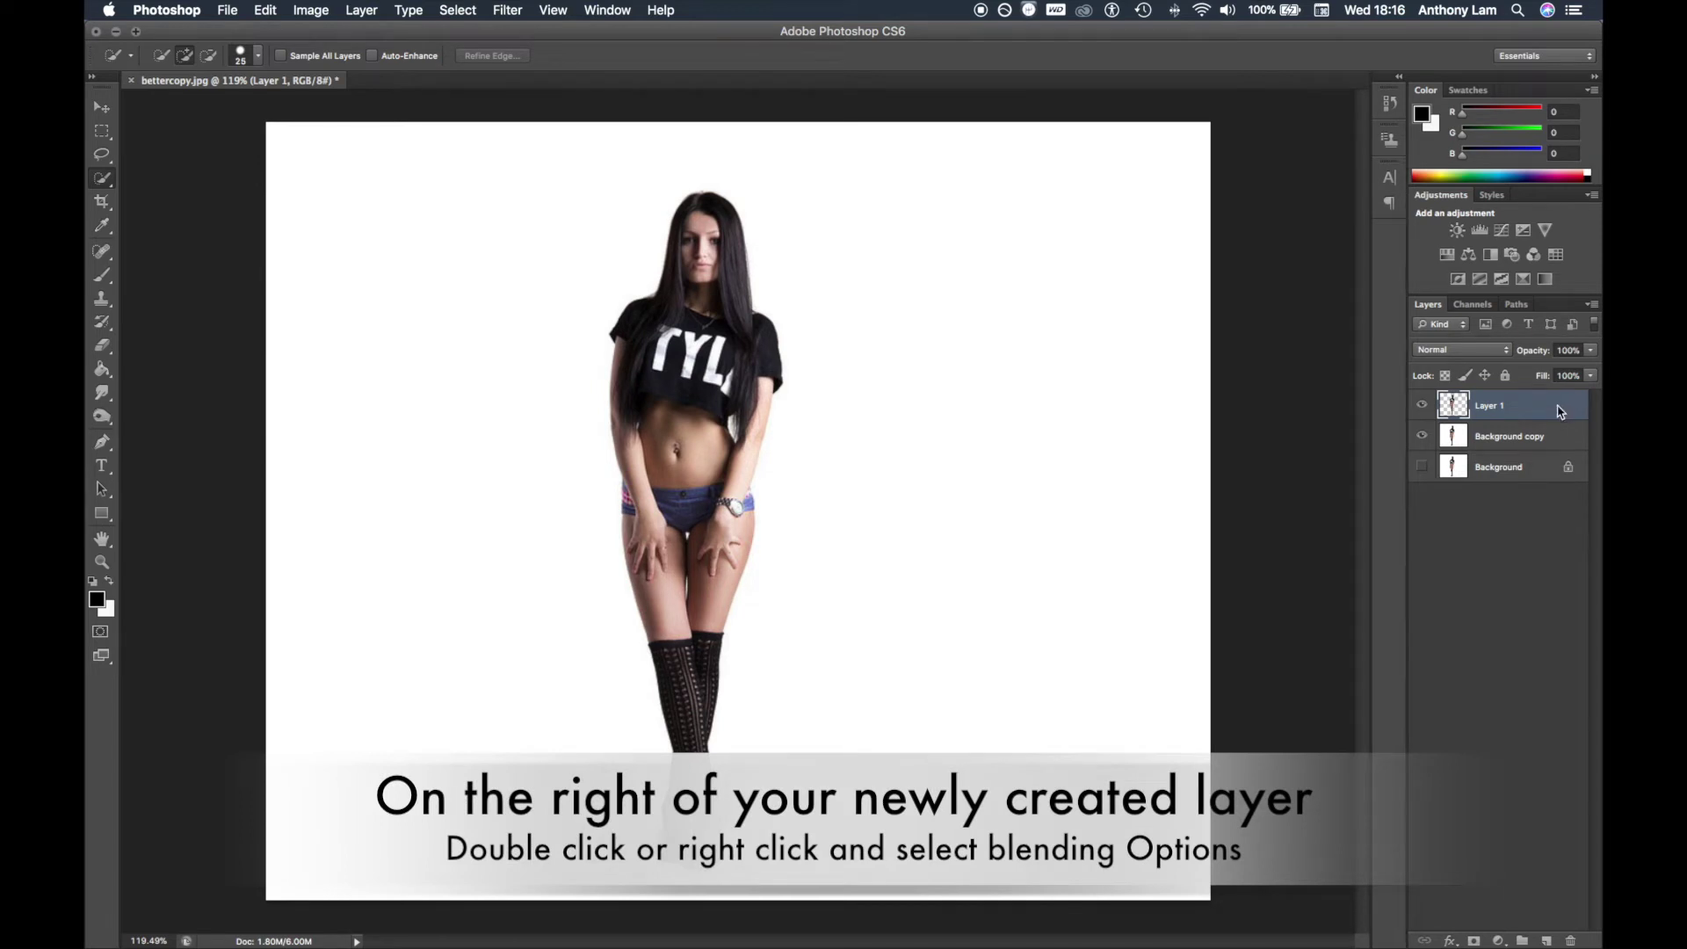
Give Layer 1 a Multiply, 75% opacity drop shadow at 171 px, cast left with softened size.
double_click(1559, 412)
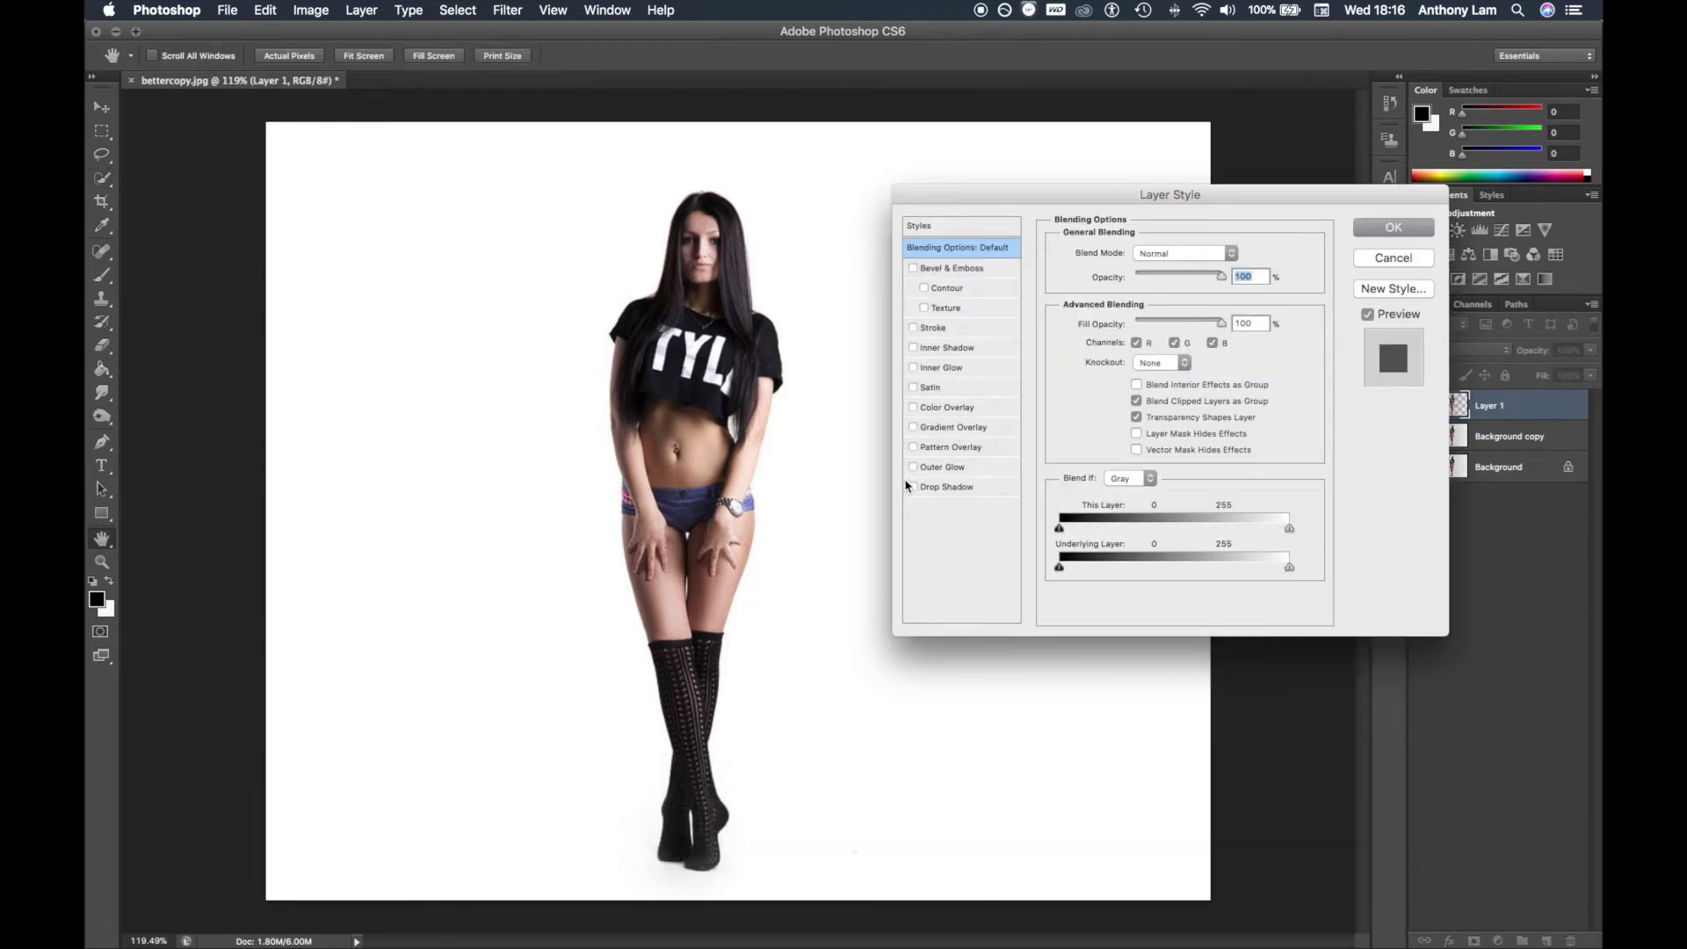
click(912, 487)
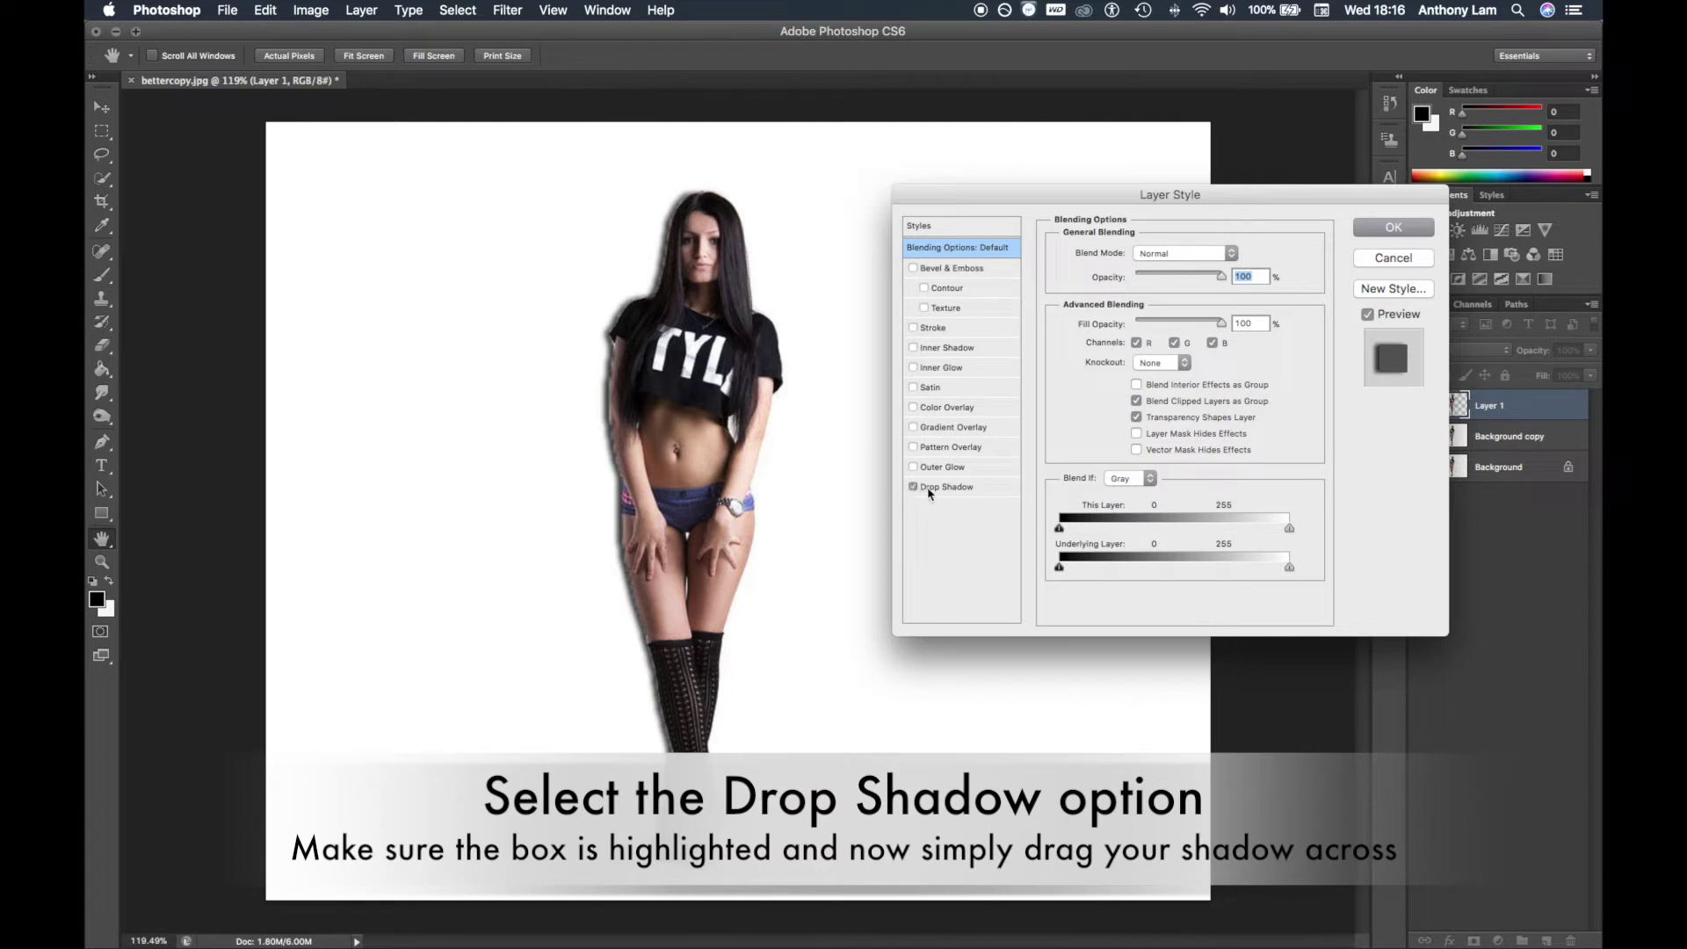
click(941, 488)
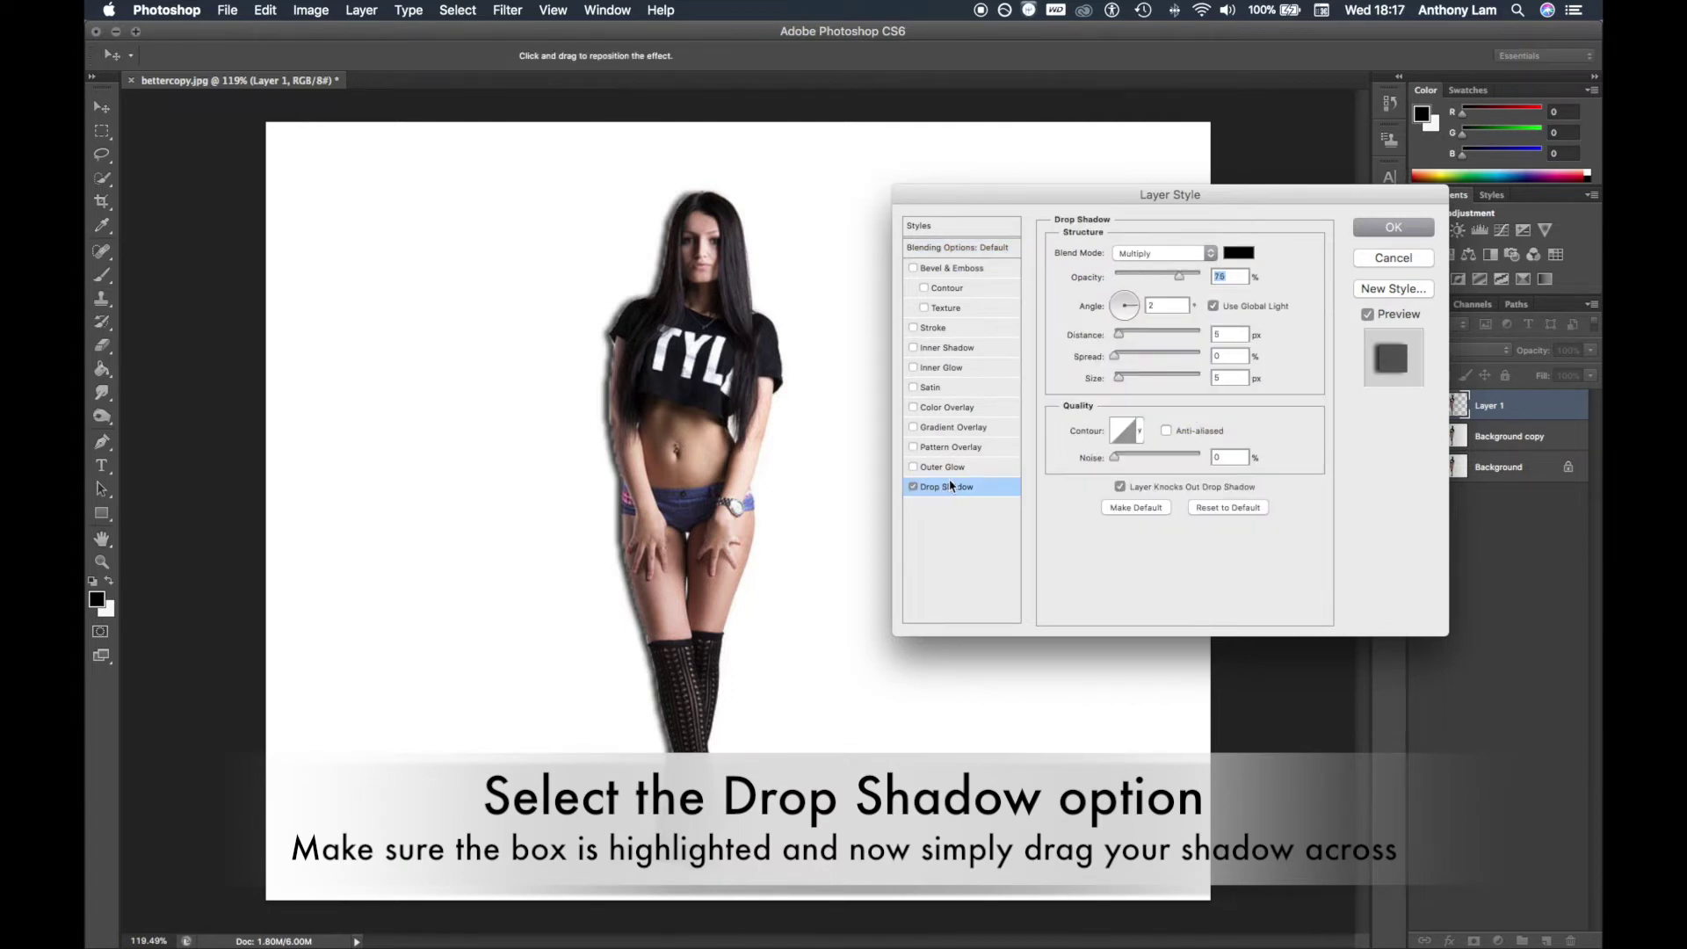
drag(602, 396, 416, 395)
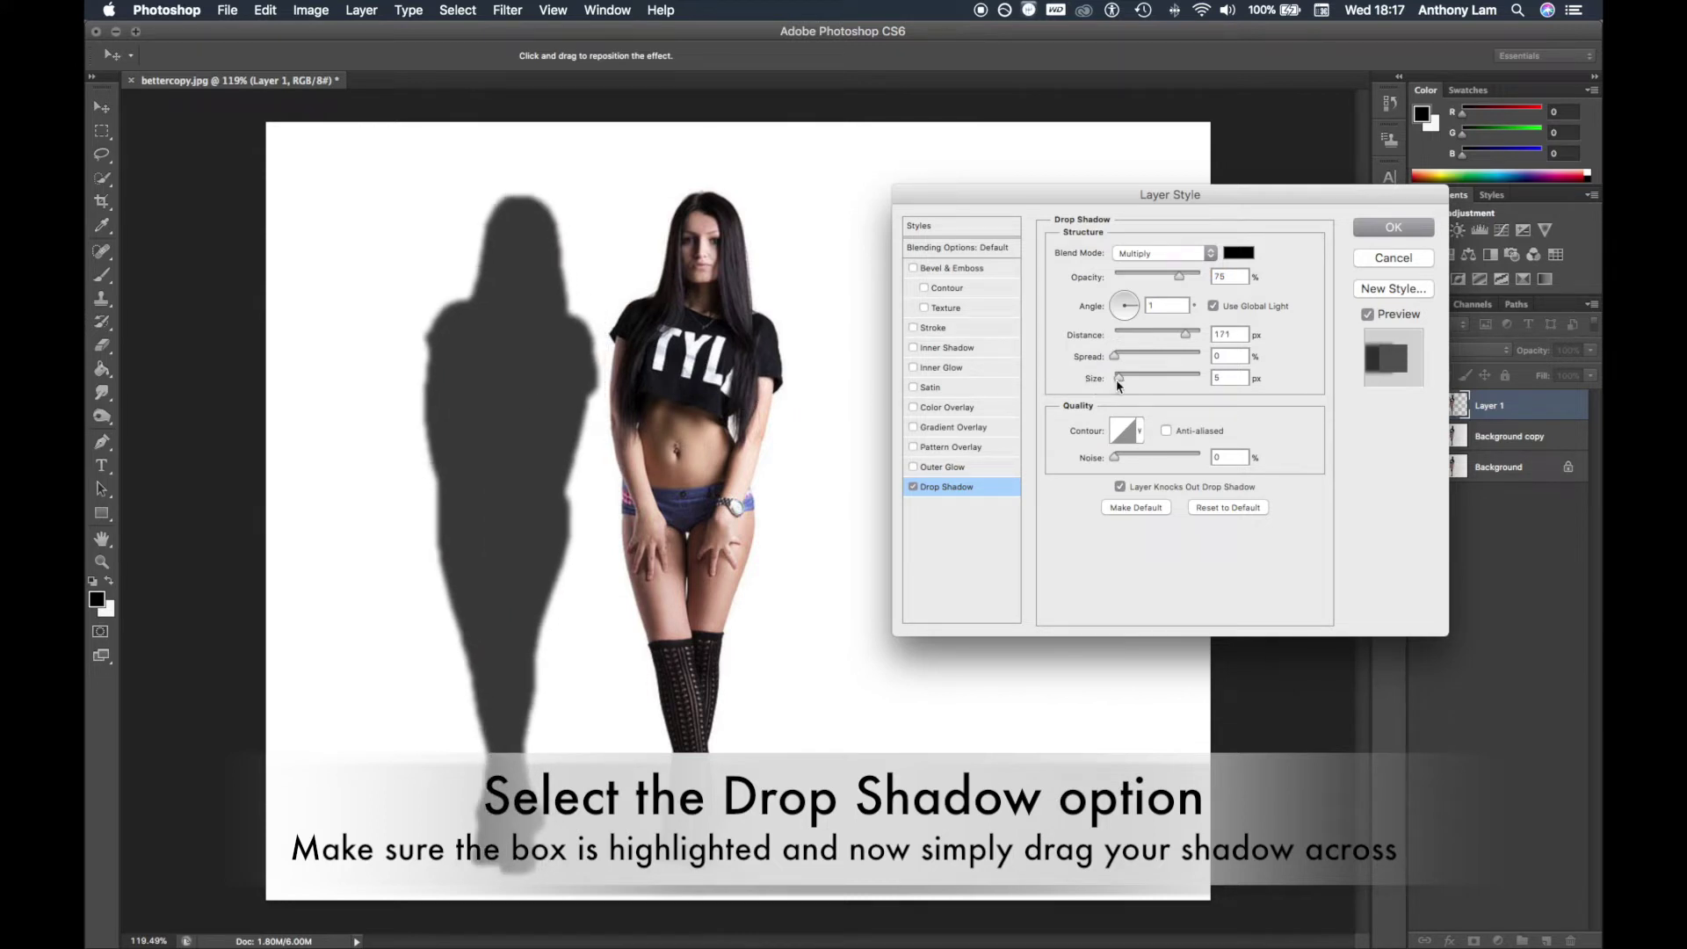
drag(1116, 380, 1126, 385)
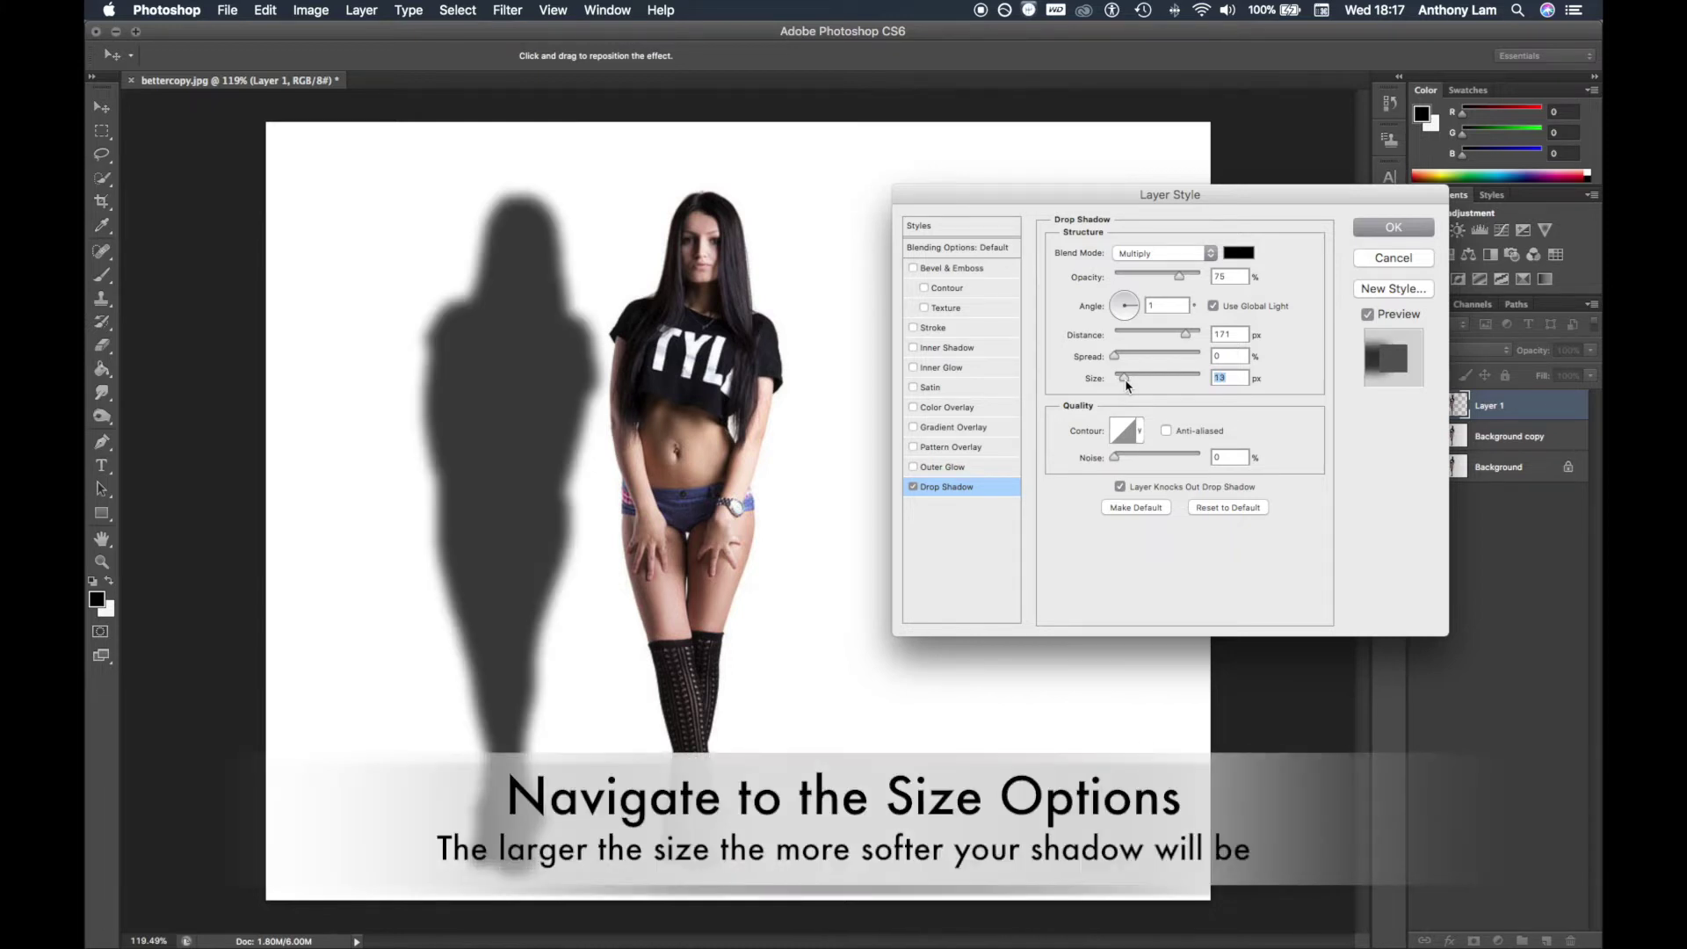
drag(1125, 380, 1126, 379)
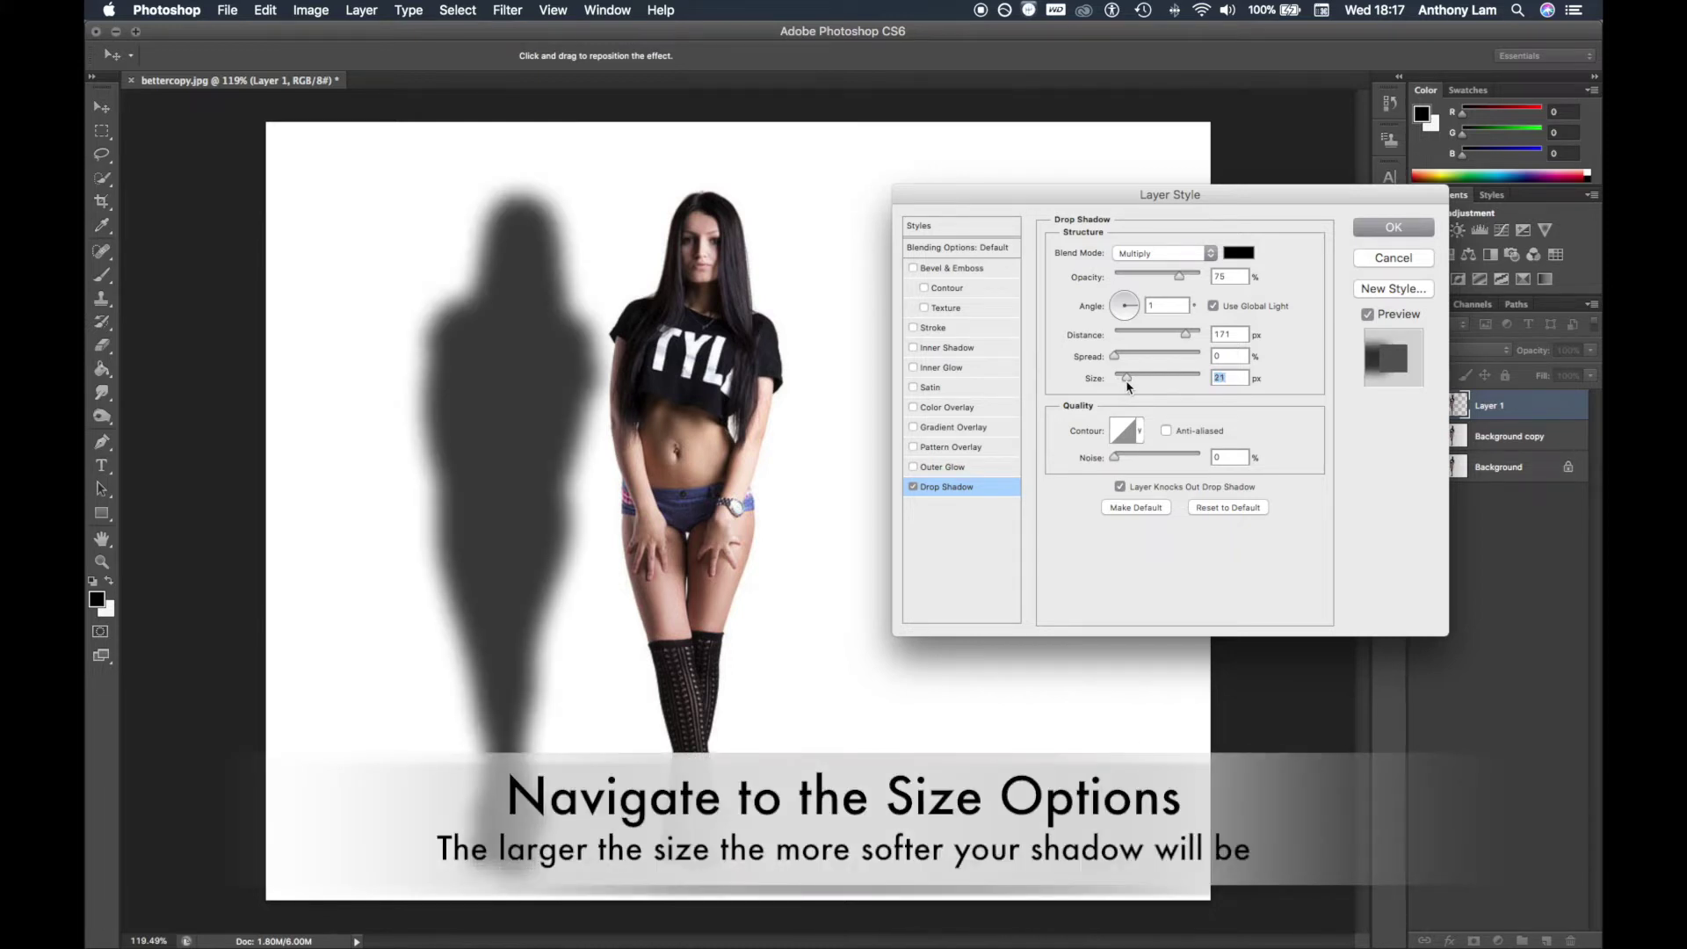
key(Down)
key(Down)
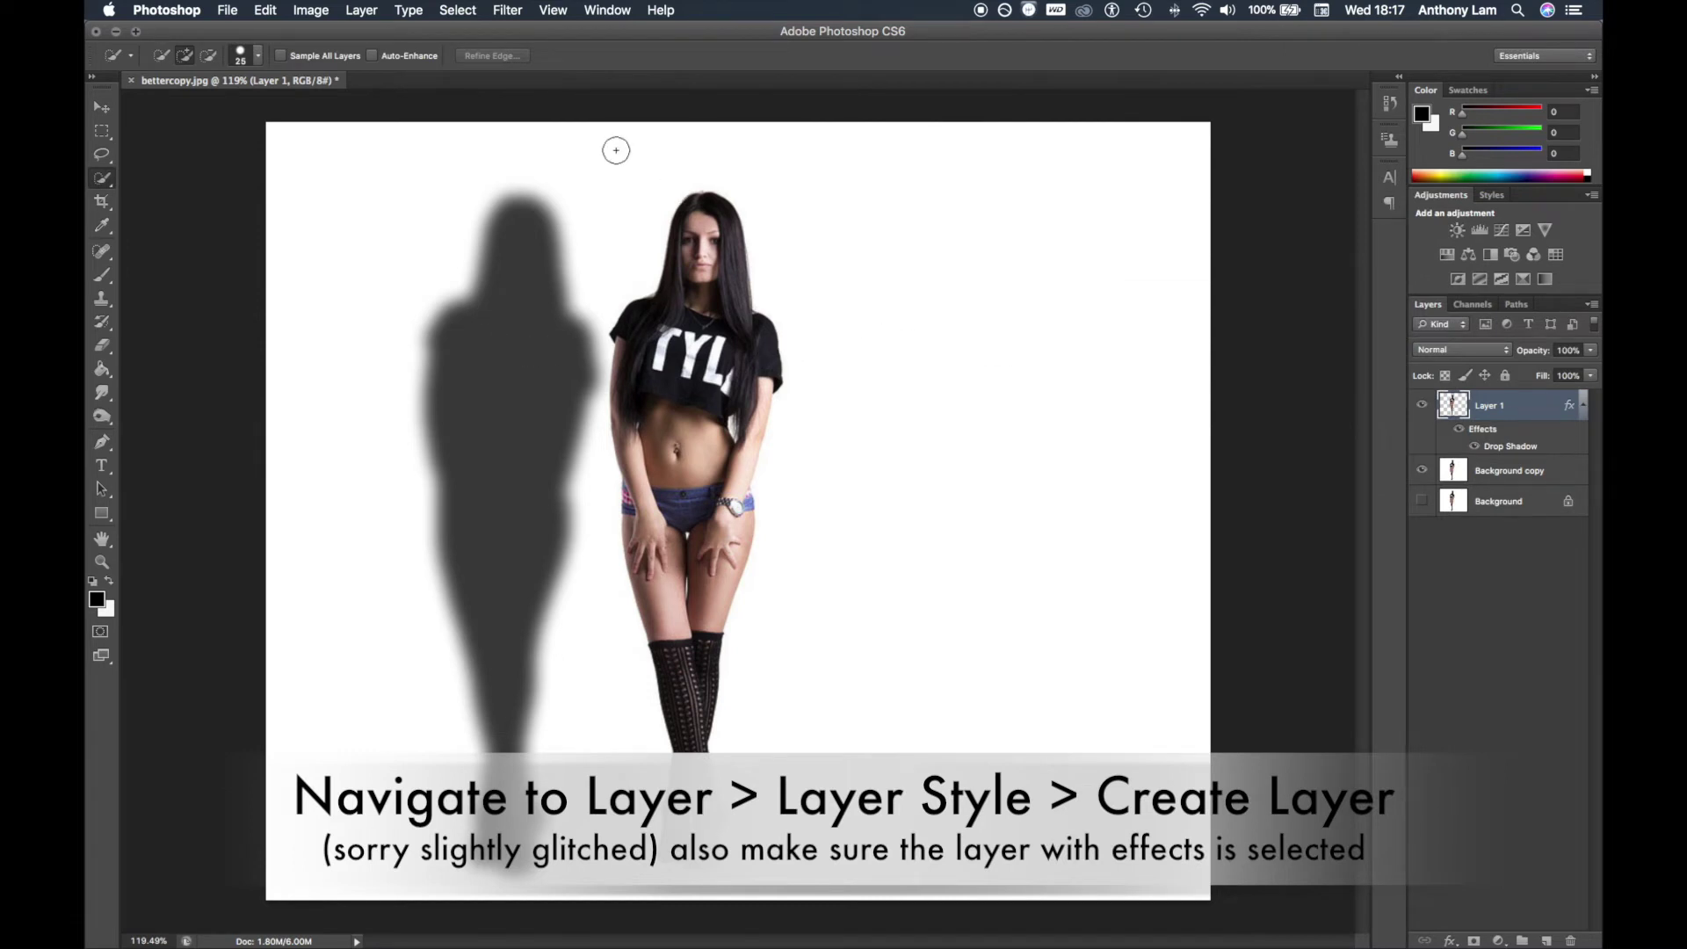
Split the drop shadow into its own 'Layer 1's Drop Shadow' layer stacked above Layer 1.
click(363, 11)
click(356, 11)
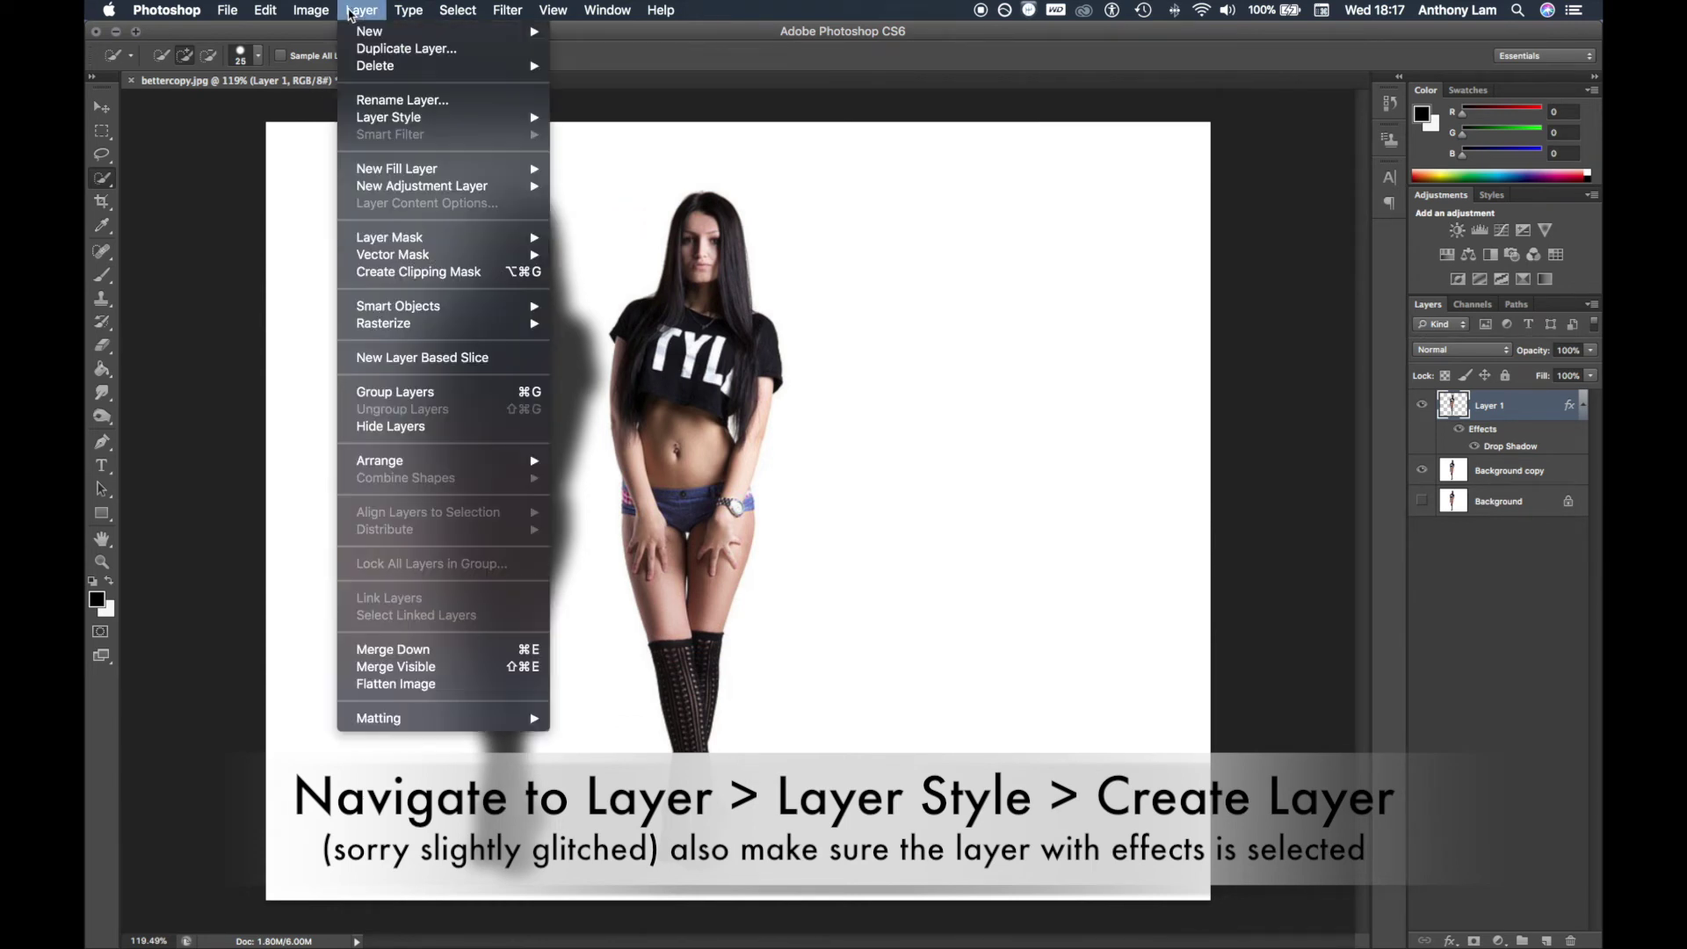
mouse_move(388, 118)
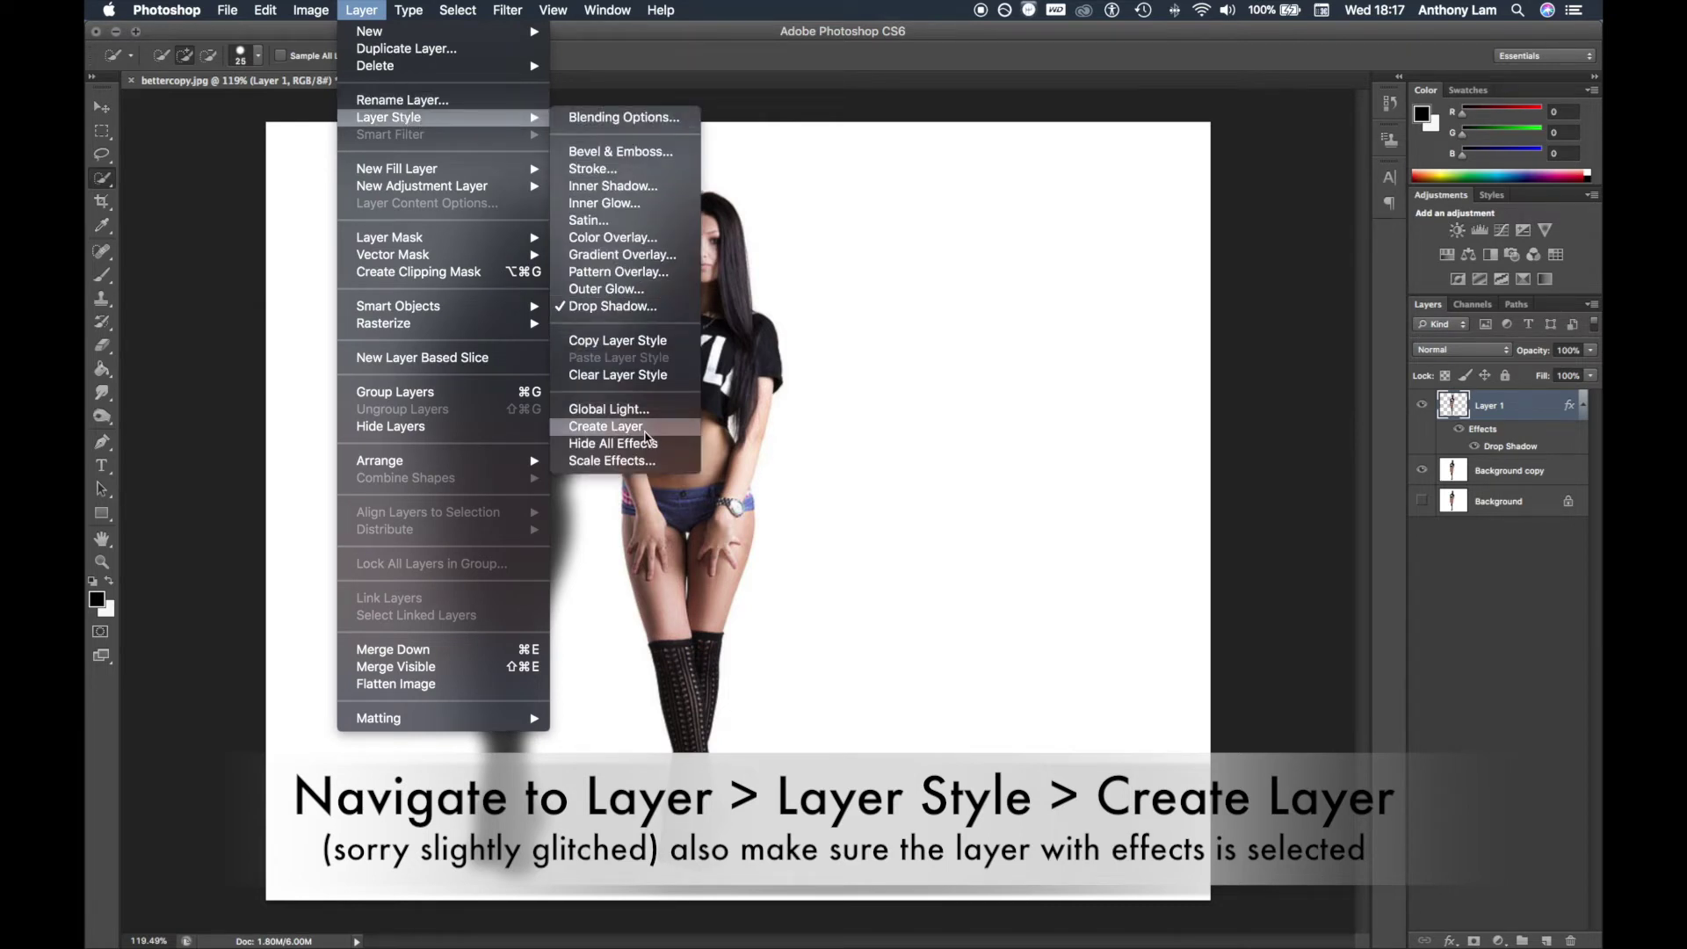
click(645, 437)
click(992, 336)
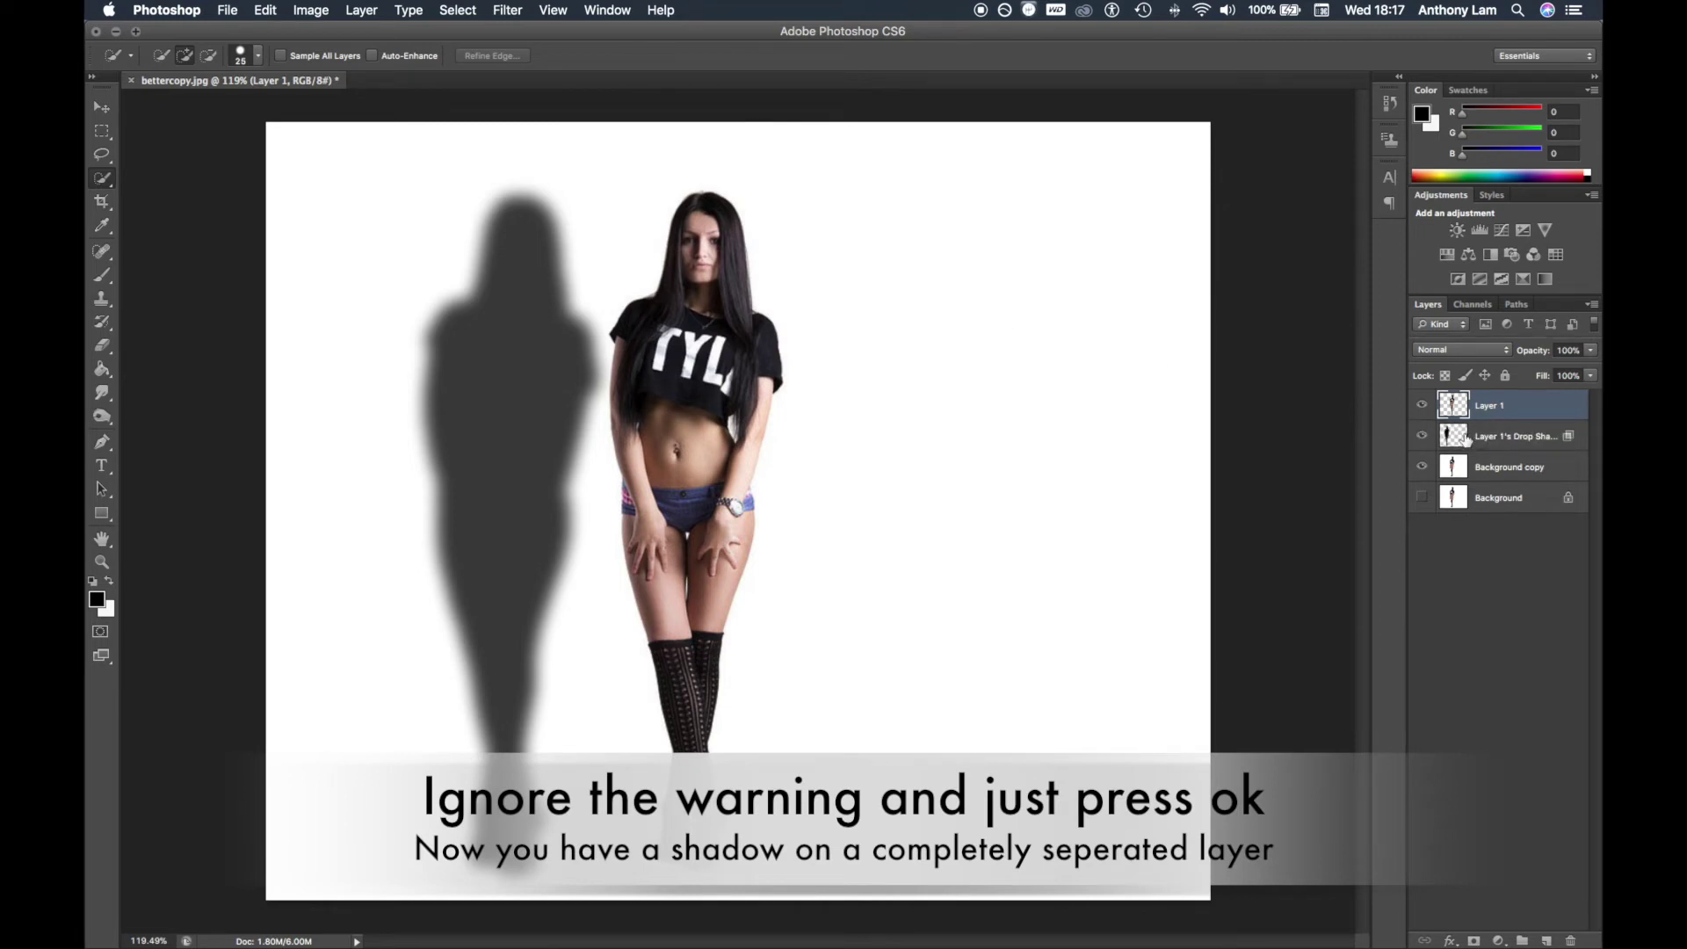
drag(1466, 439, 1451, 405)
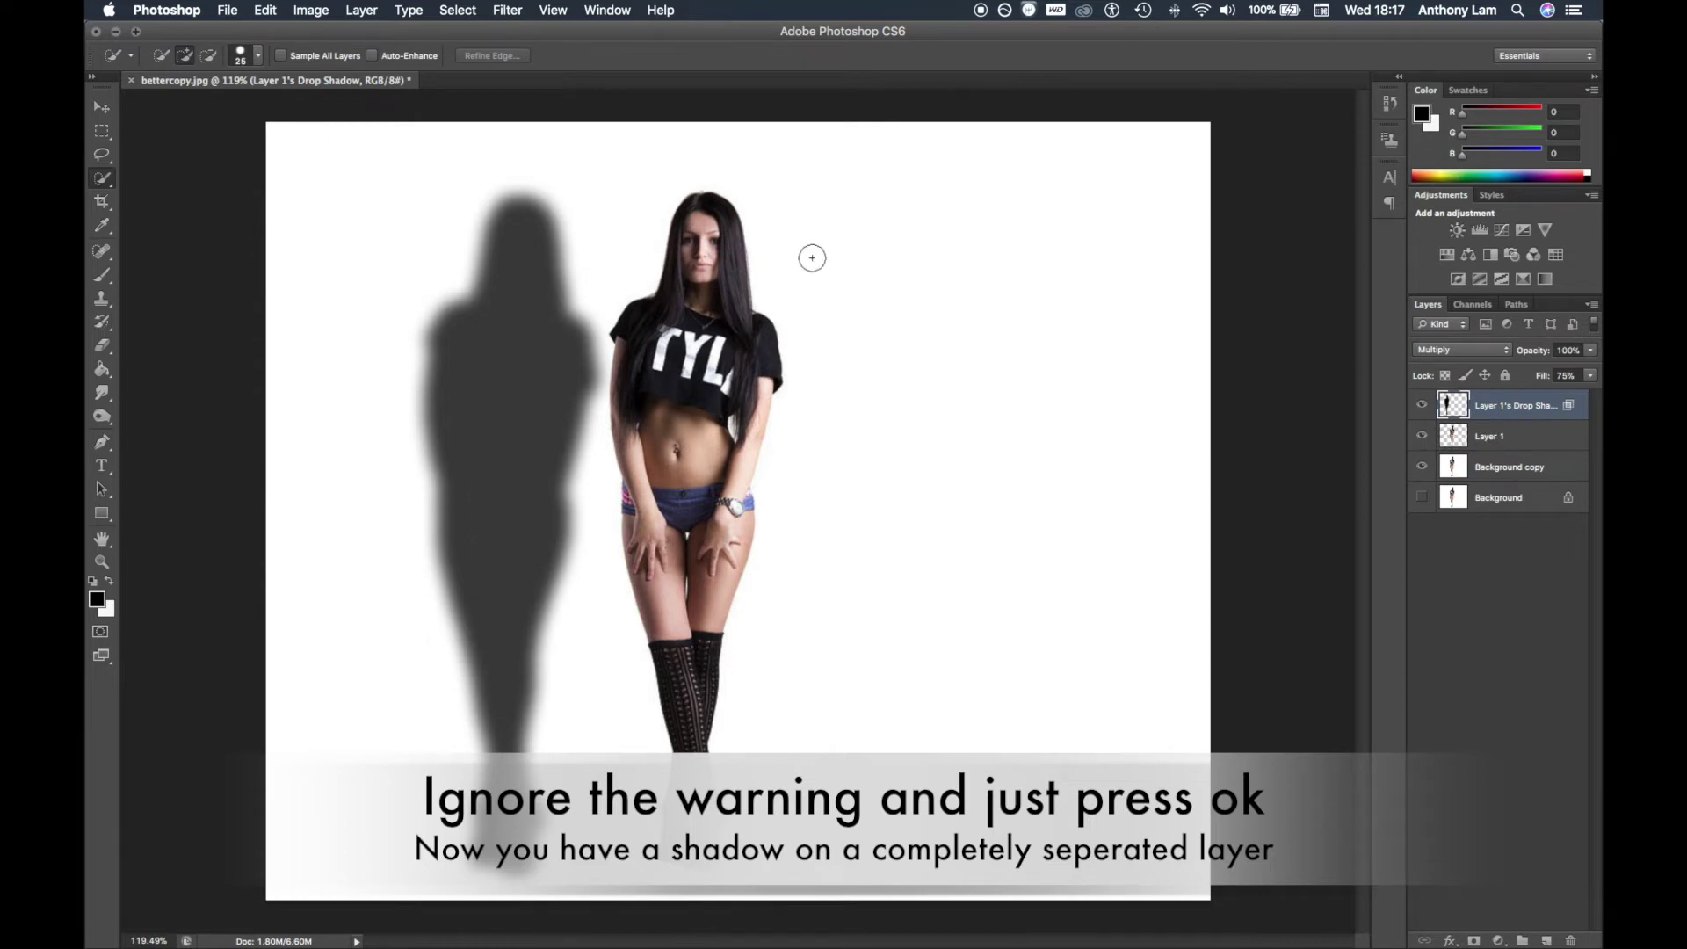
key(ctrl+t)
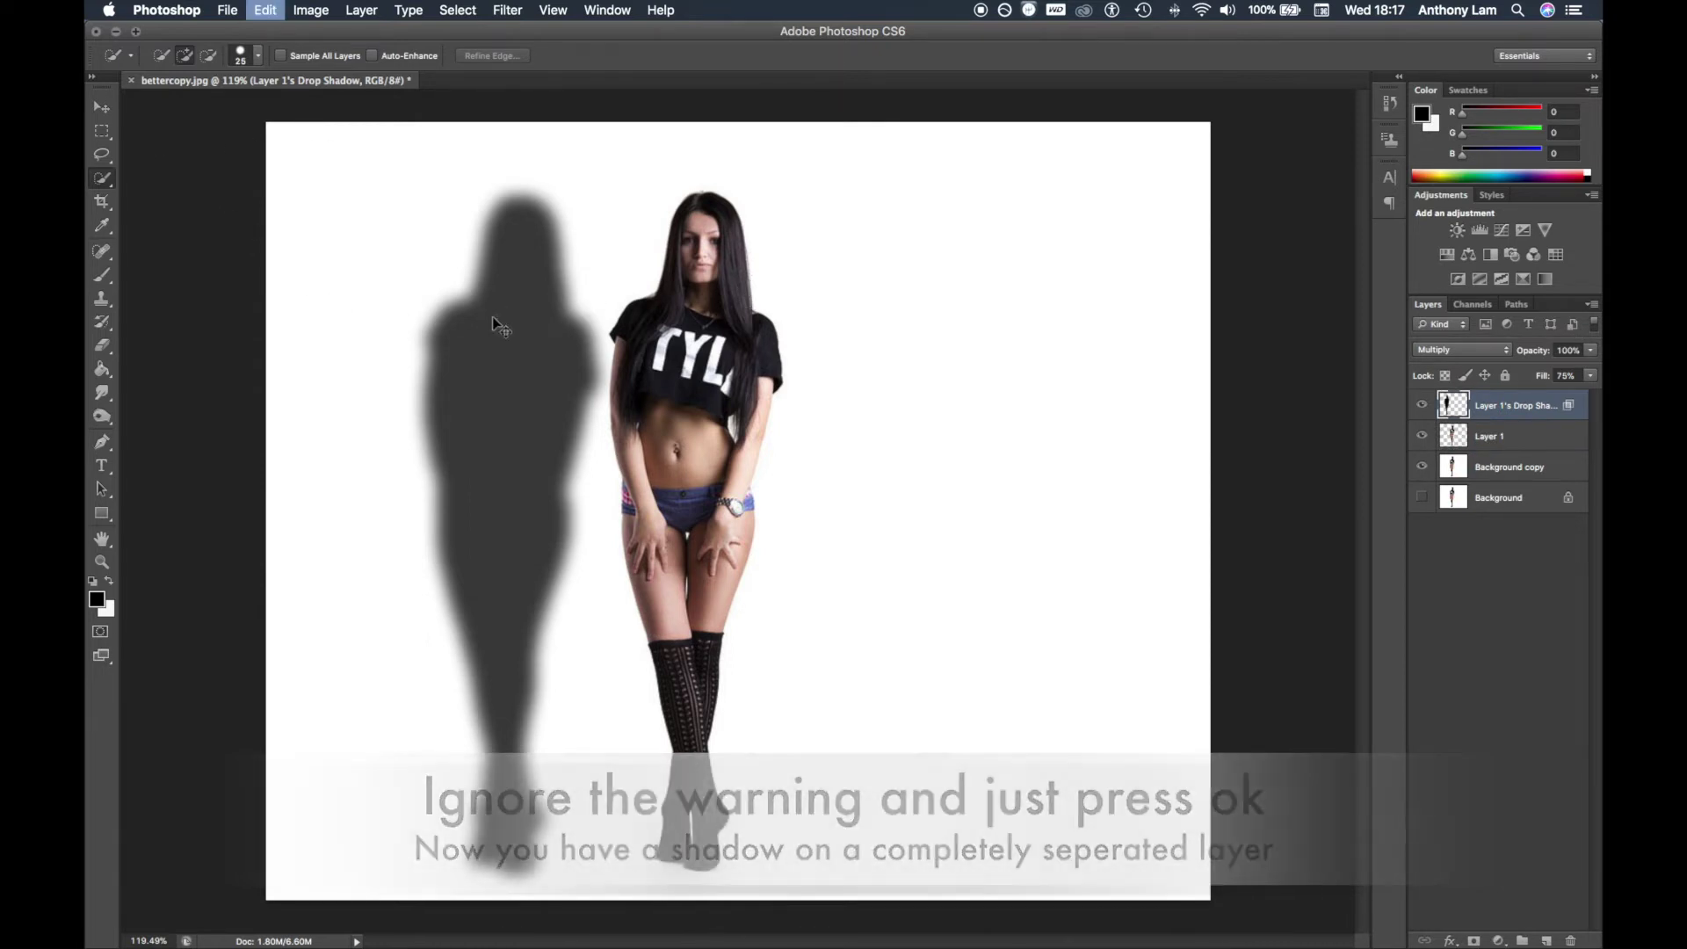
Rotate the shadow diagonally and reposition it to the woman's left.
mouse_move(549, 294)
mouse_down()
mouse_move(711, 297)
mouse_move(722, 315)
mouse_up()
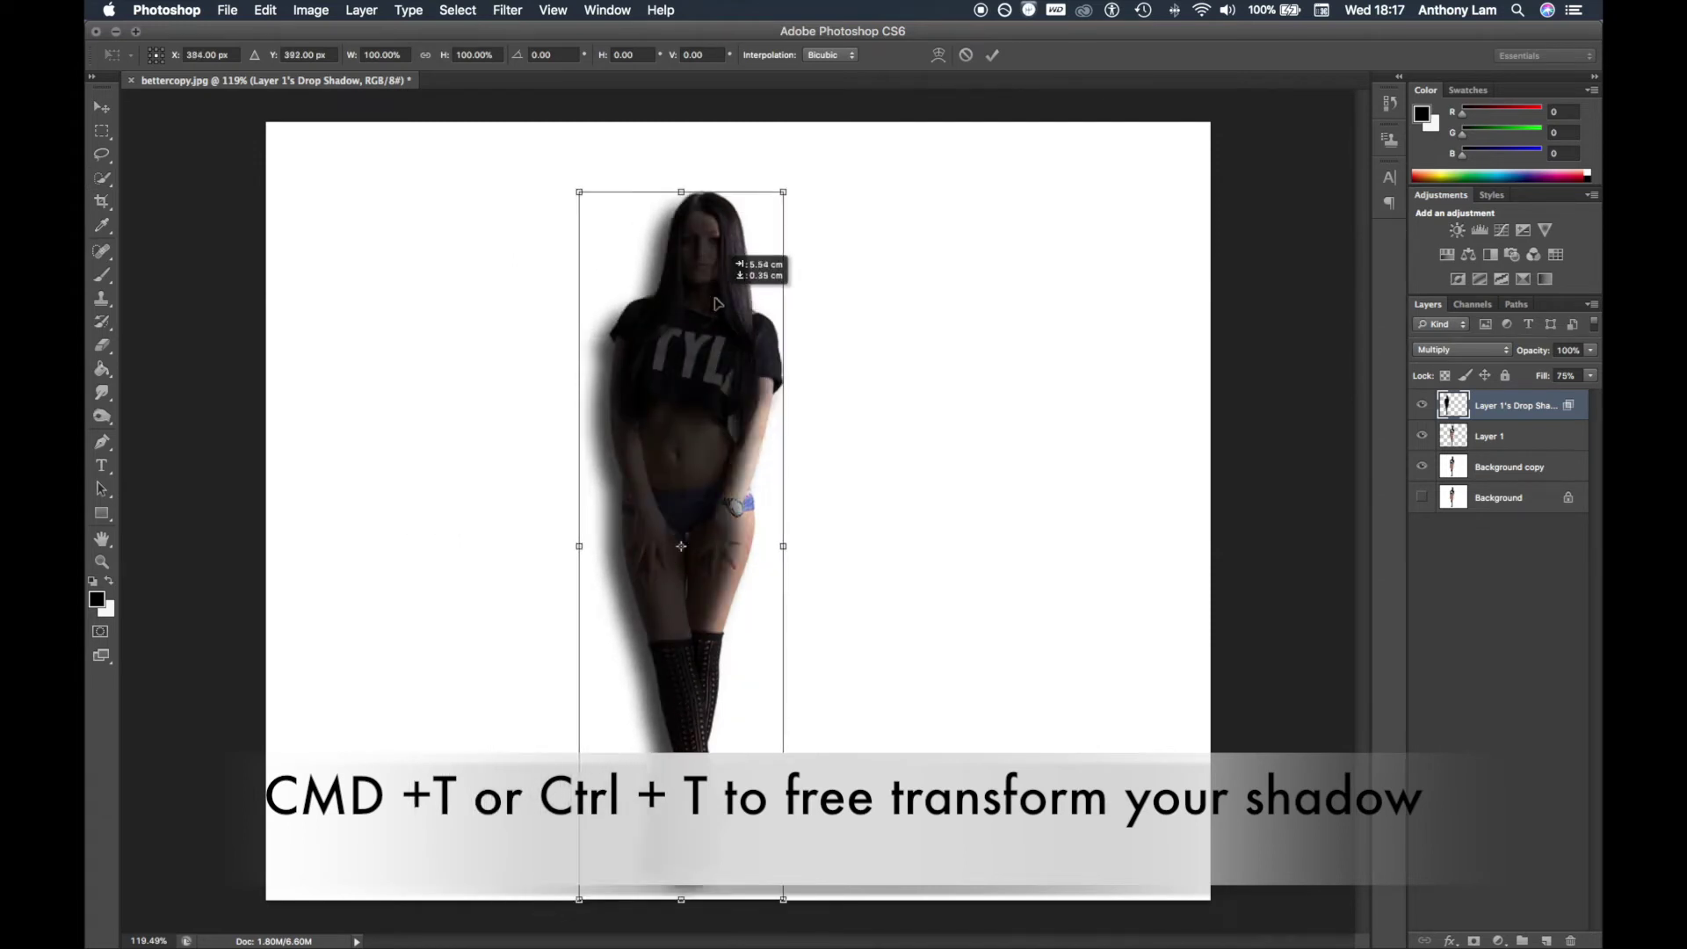
drag(790, 176, 555, 213)
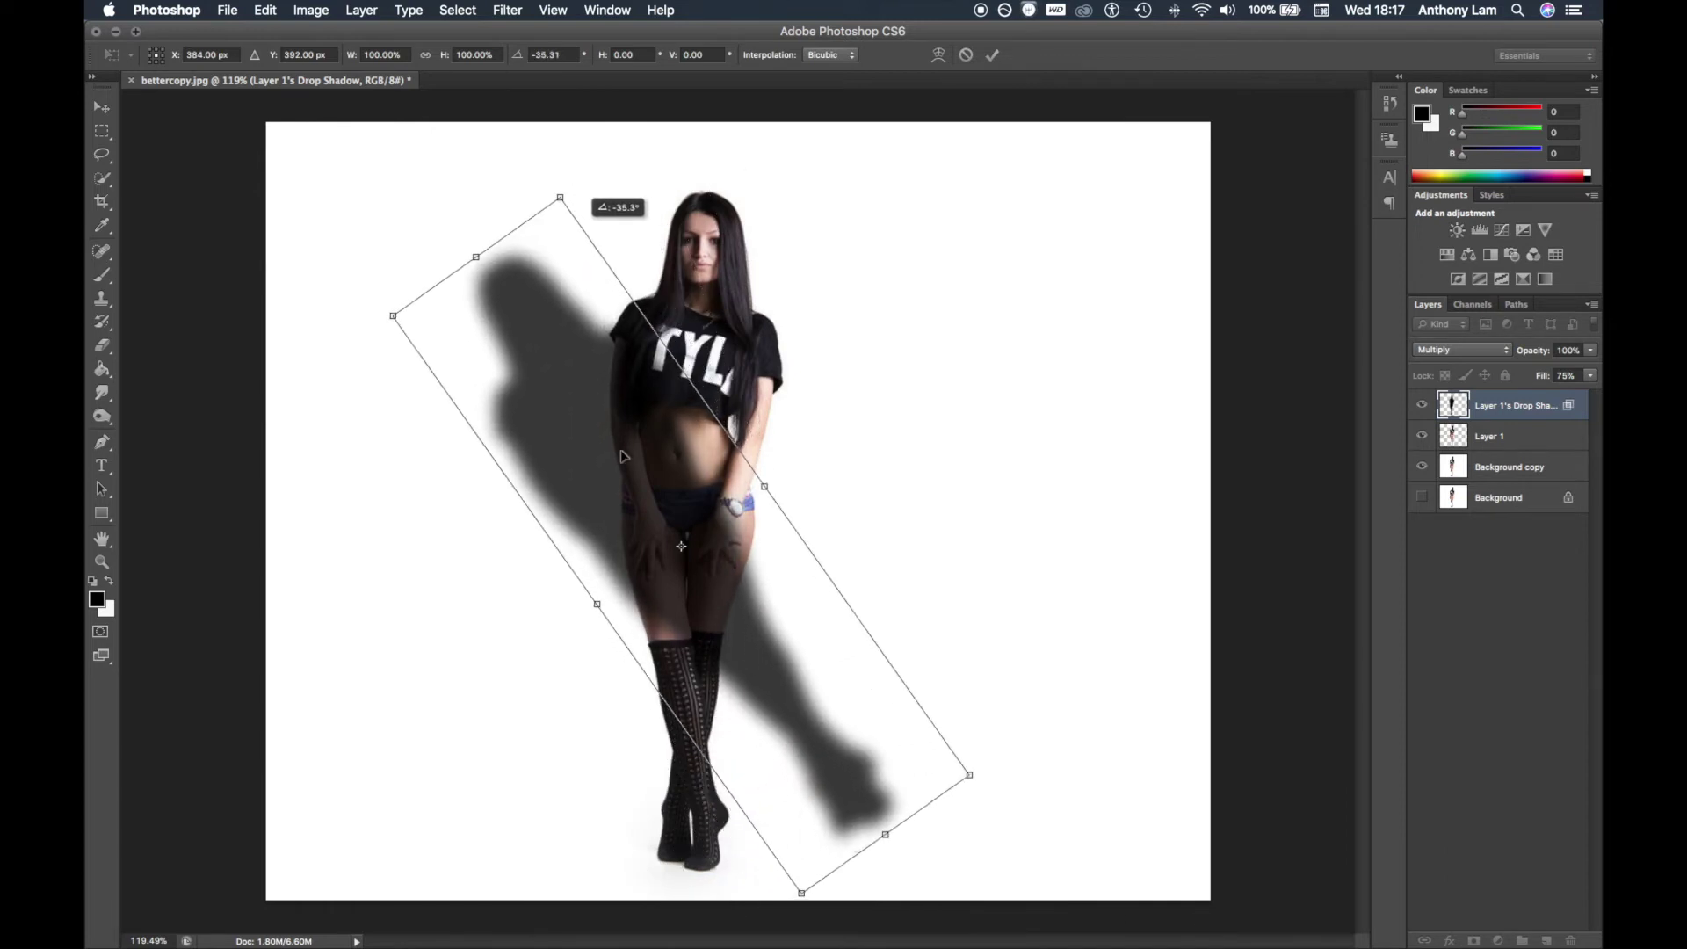
drag(606, 480, 453, 518)
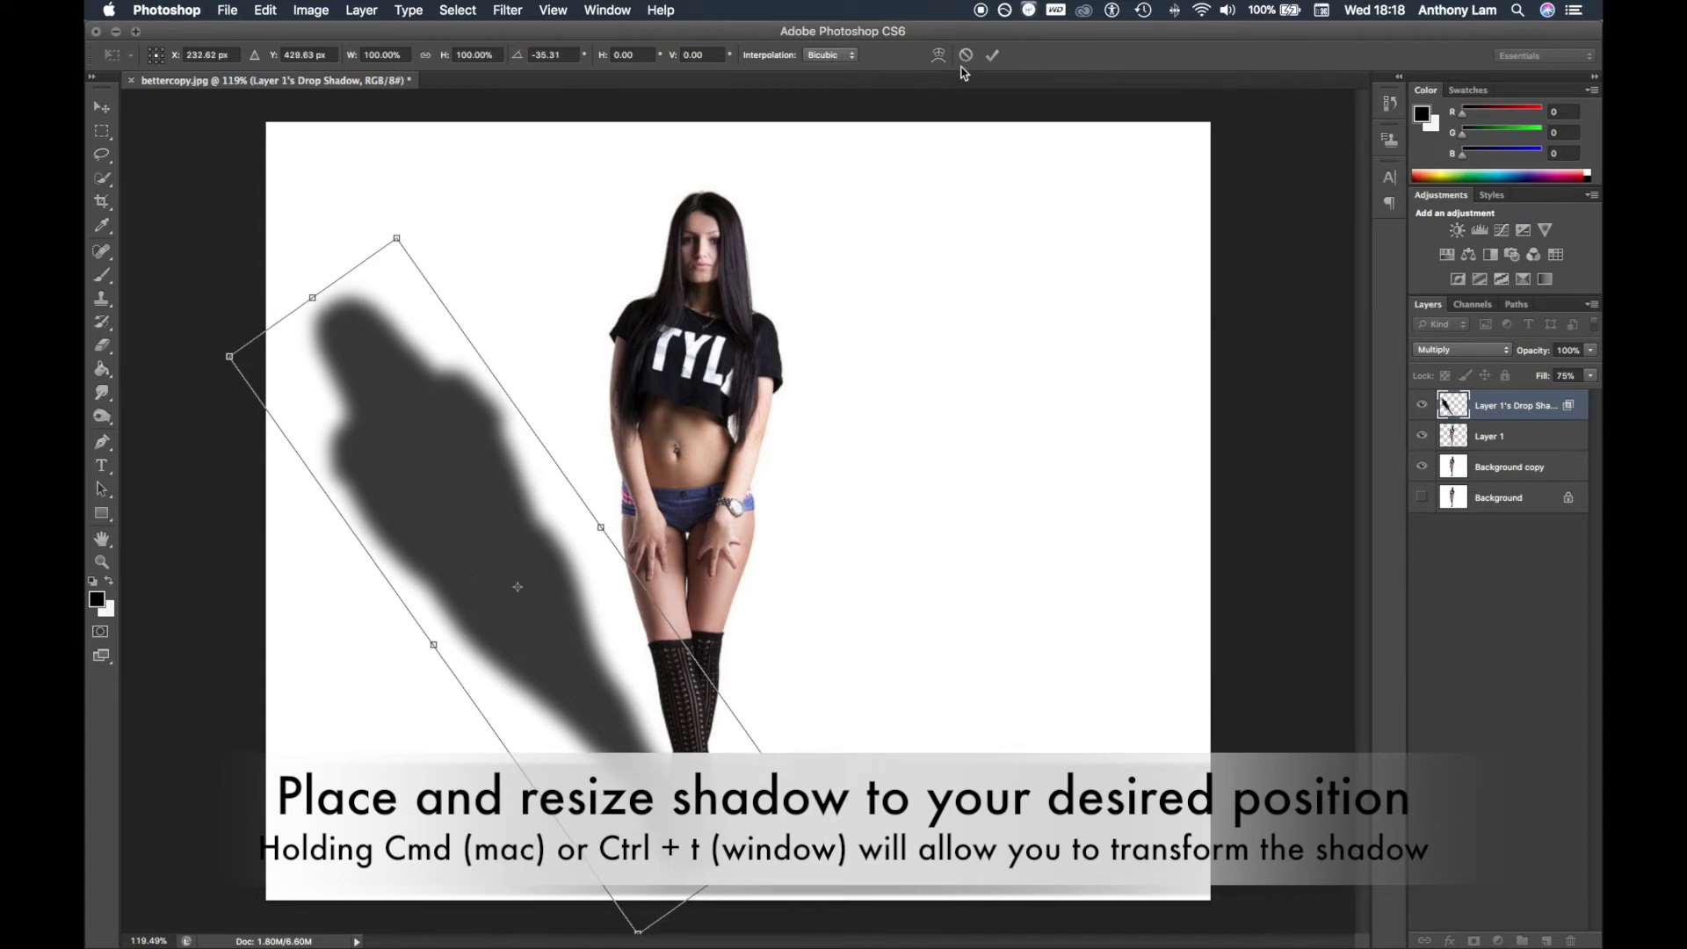
click(992, 55)
key(w)
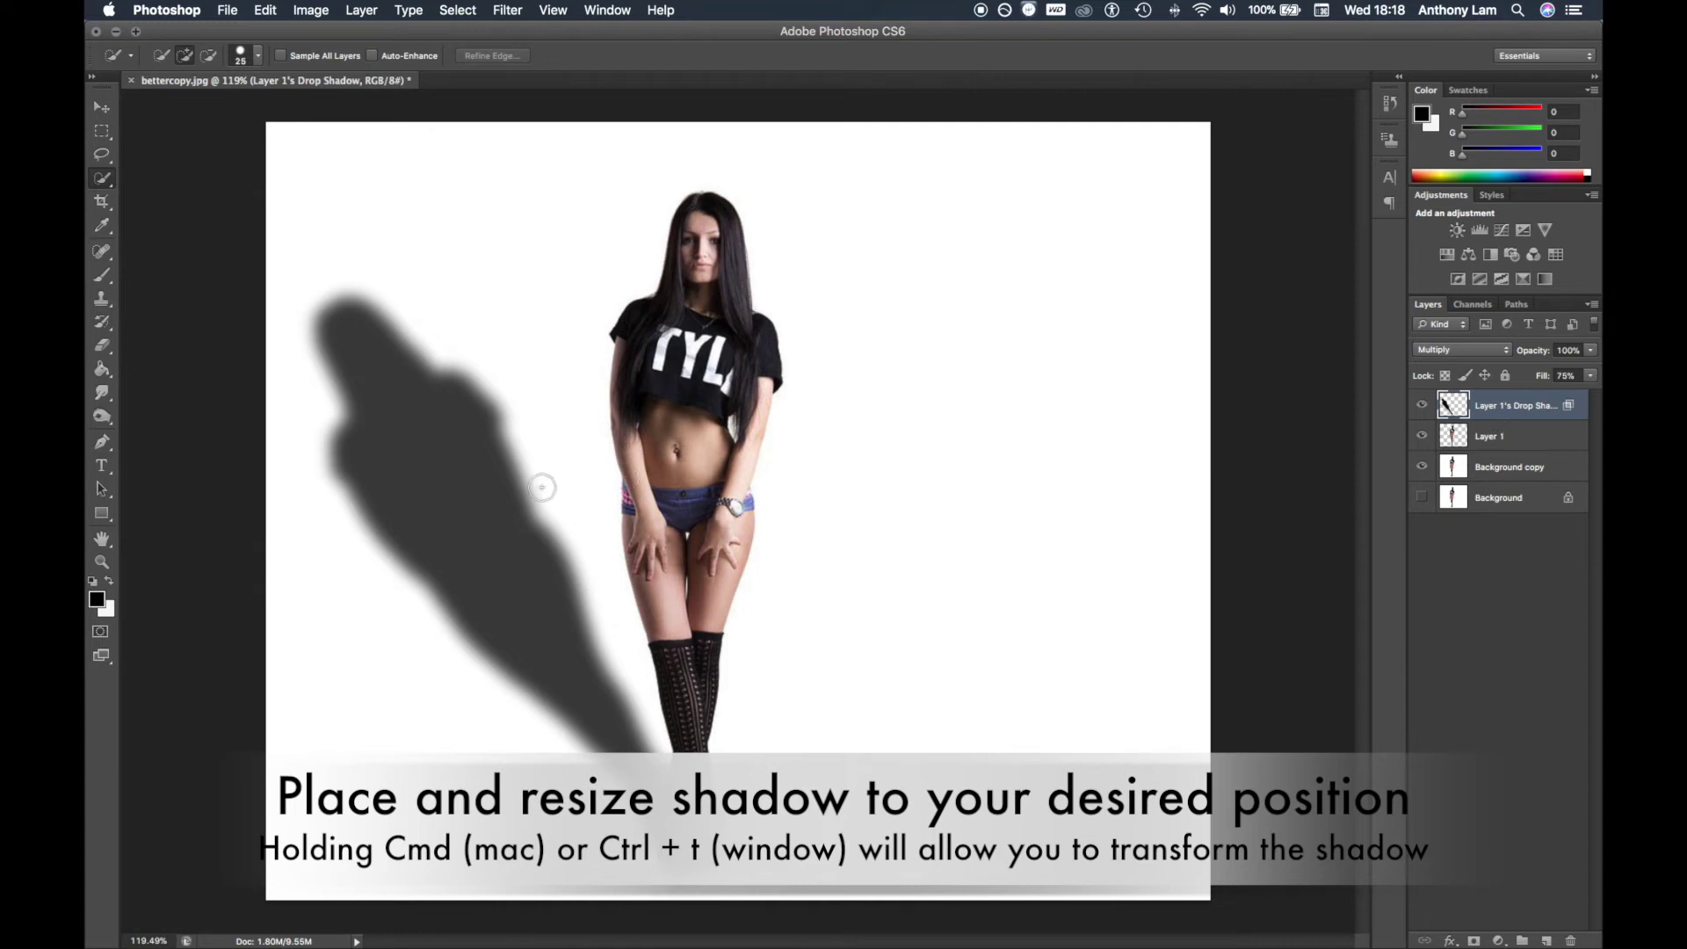
Distort the shadow's corners to shorten and skew it from her feet.
key(ctrl+t)
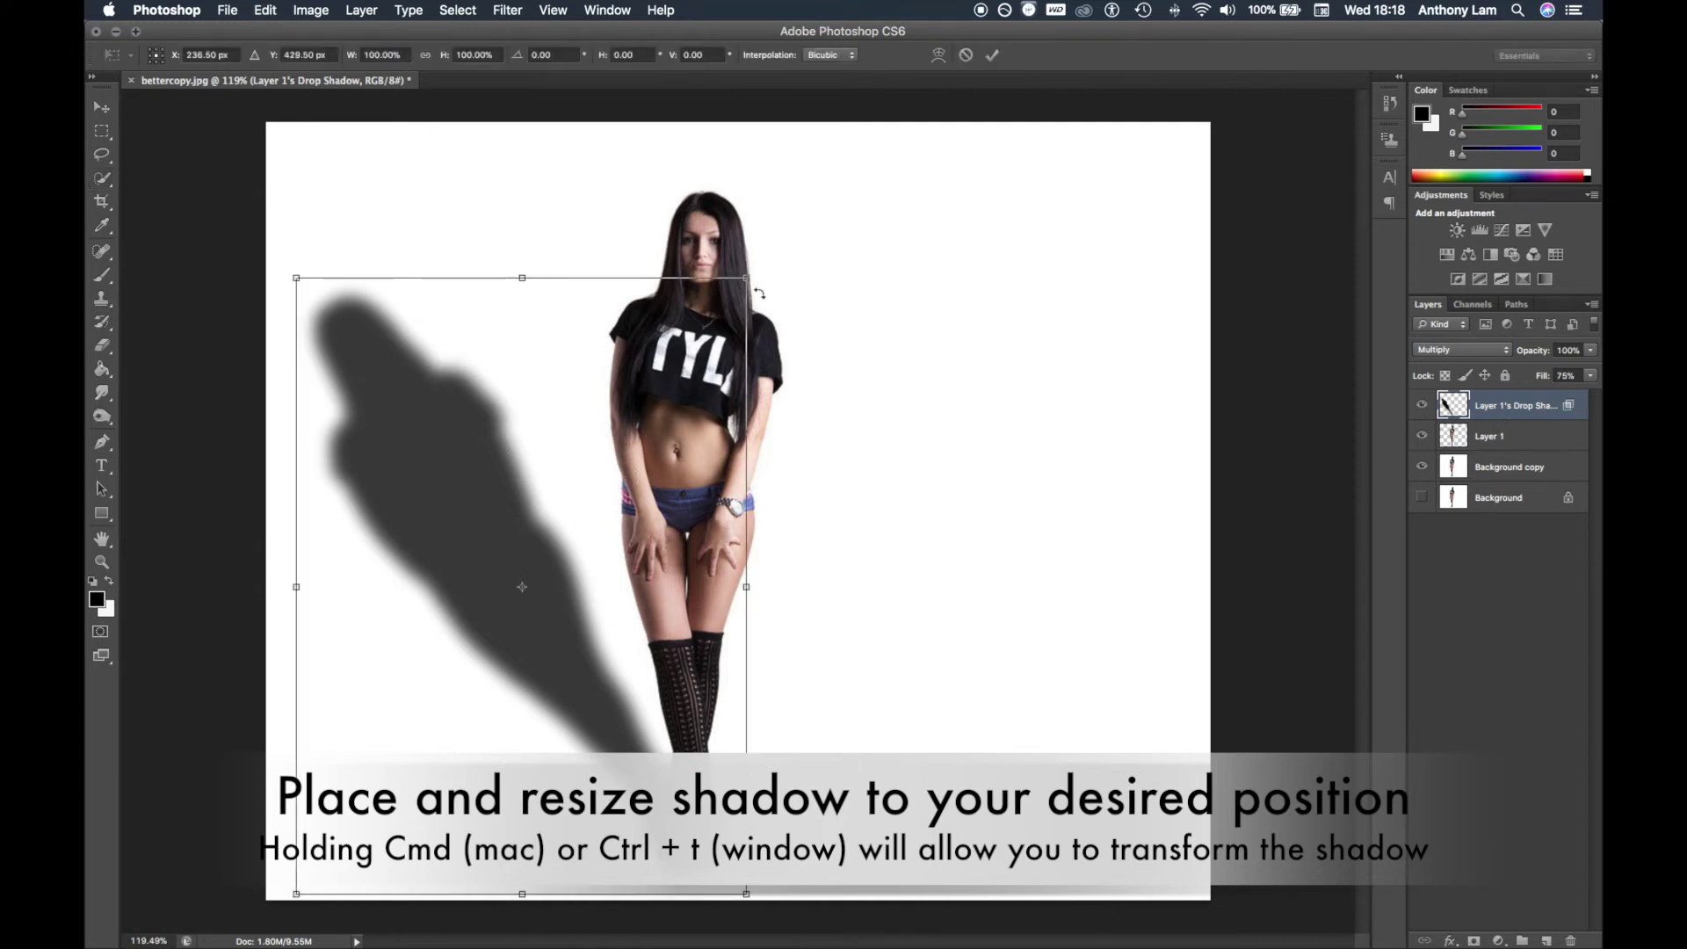
drag(746, 285, 734, 320)
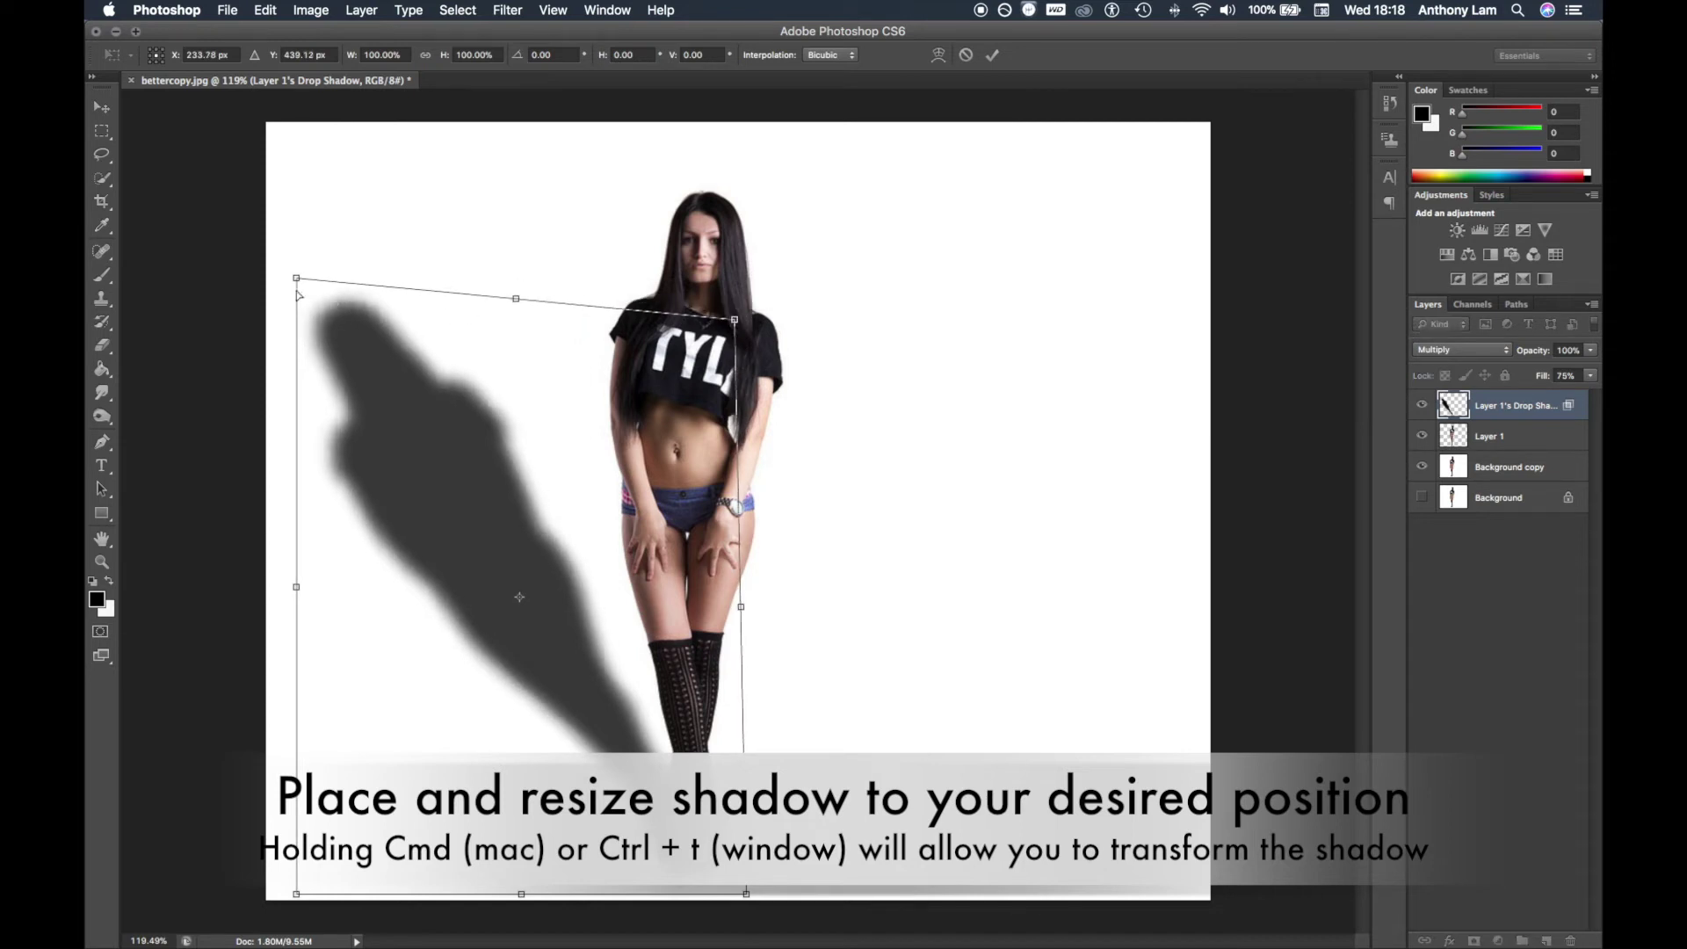
drag(299, 291, 295, 344)
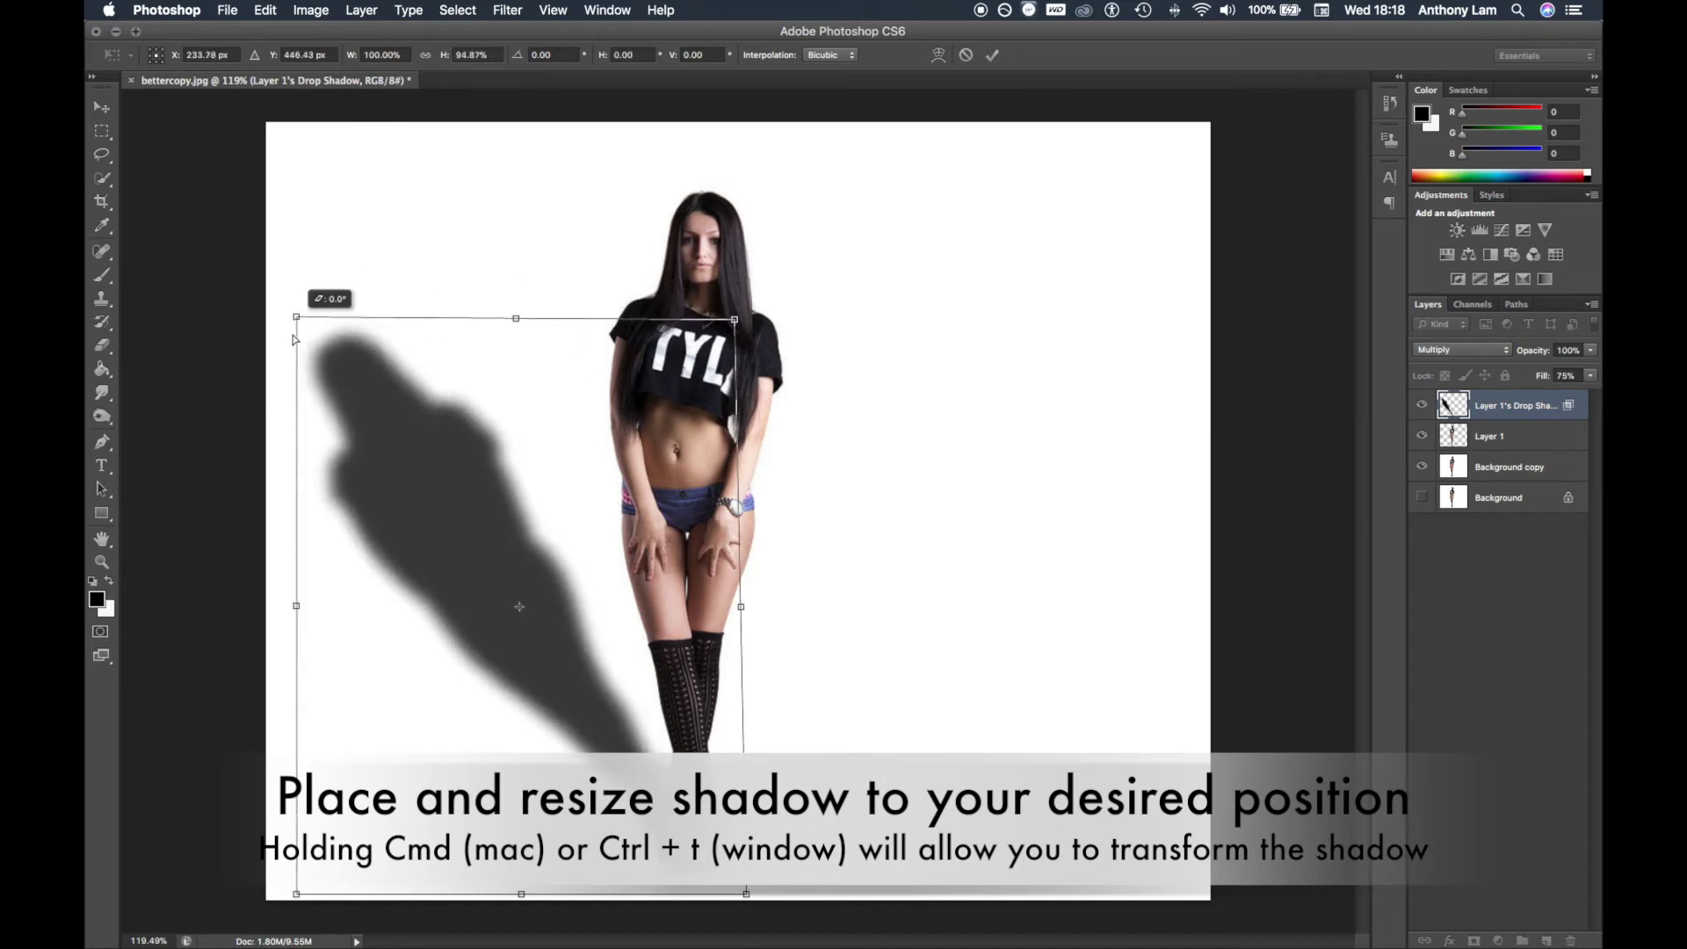
drag(295, 345, 290, 347)
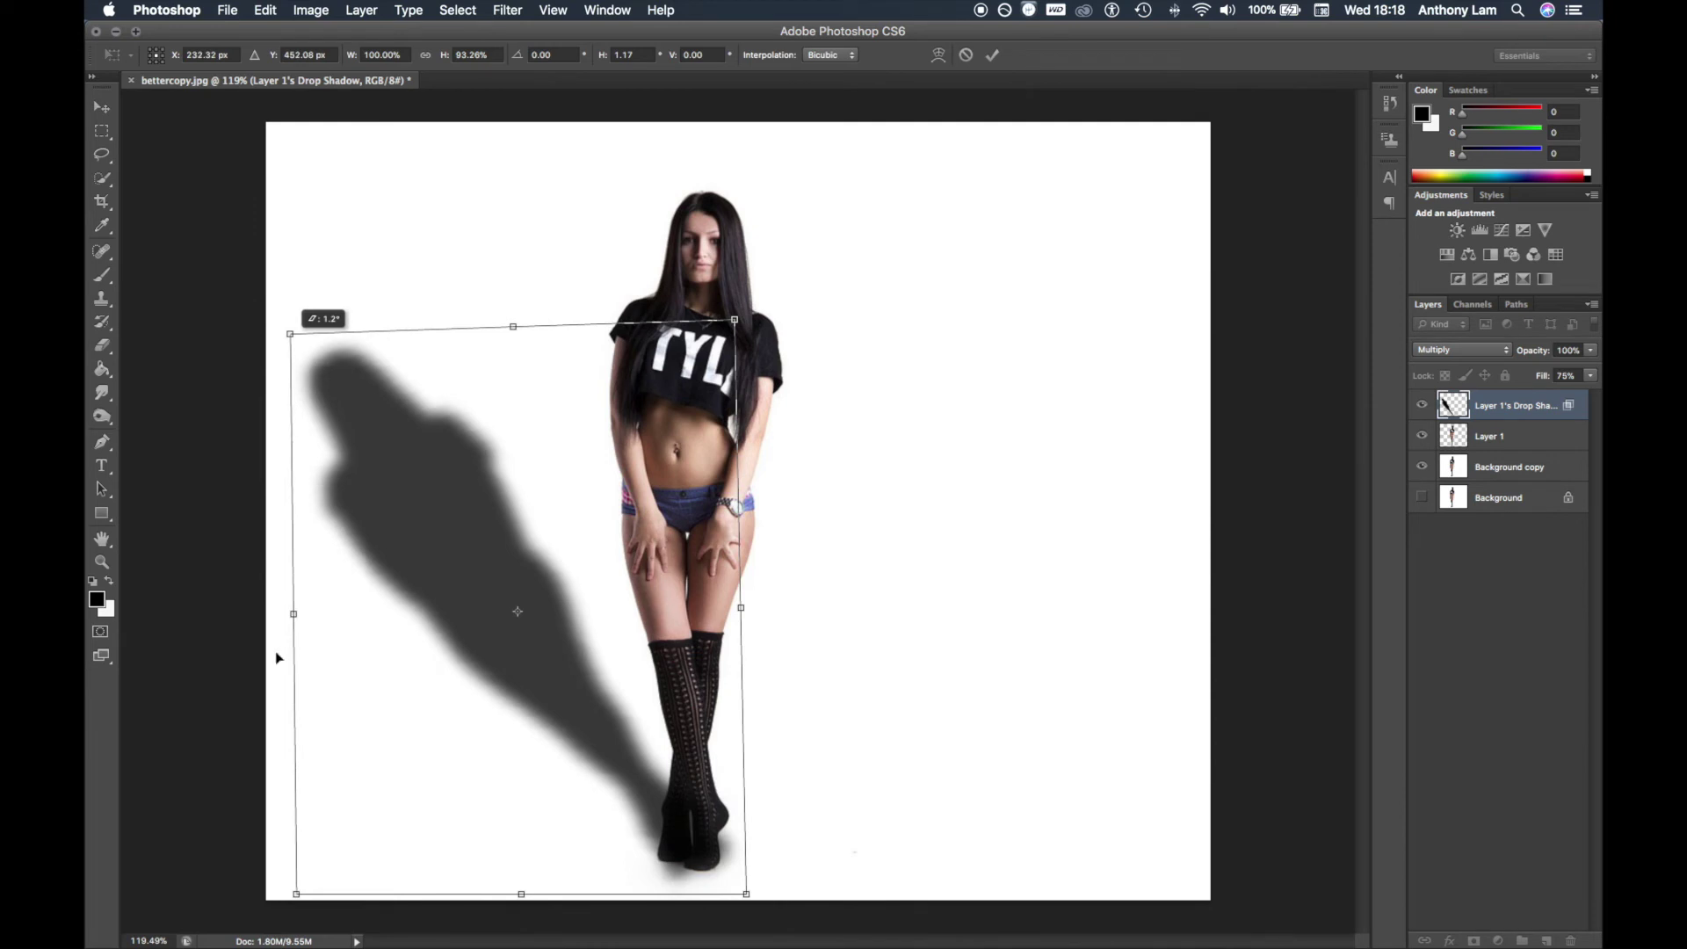
drag(301, 894, 300, 890)
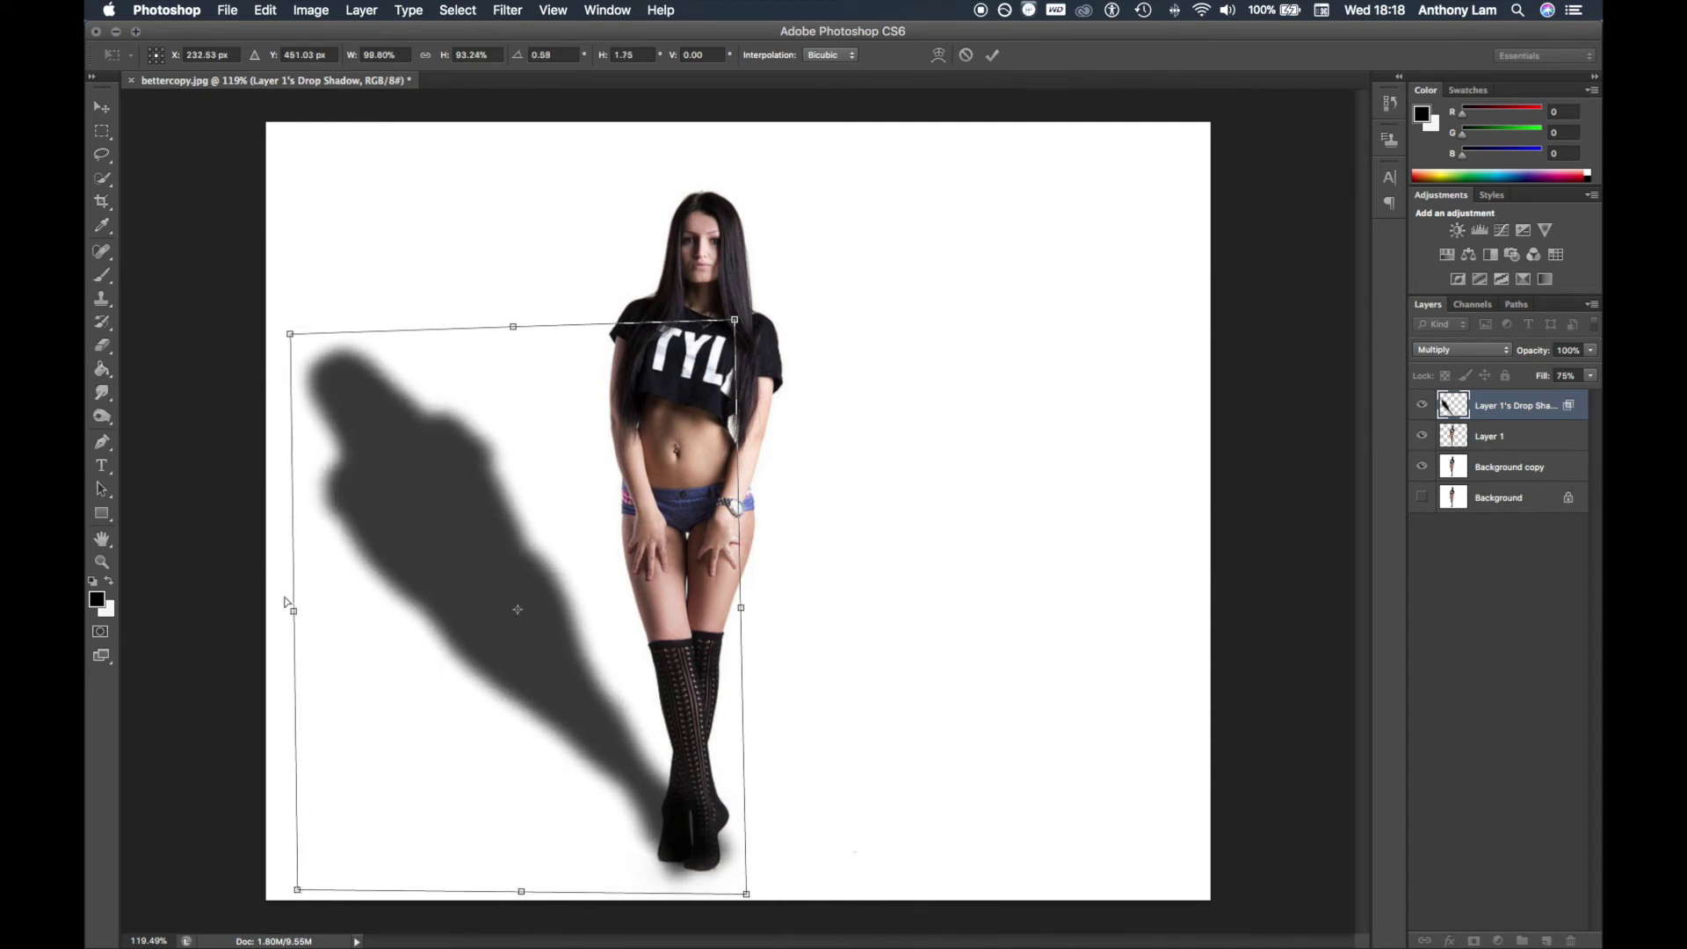
drag(297, 619, 296, 629)
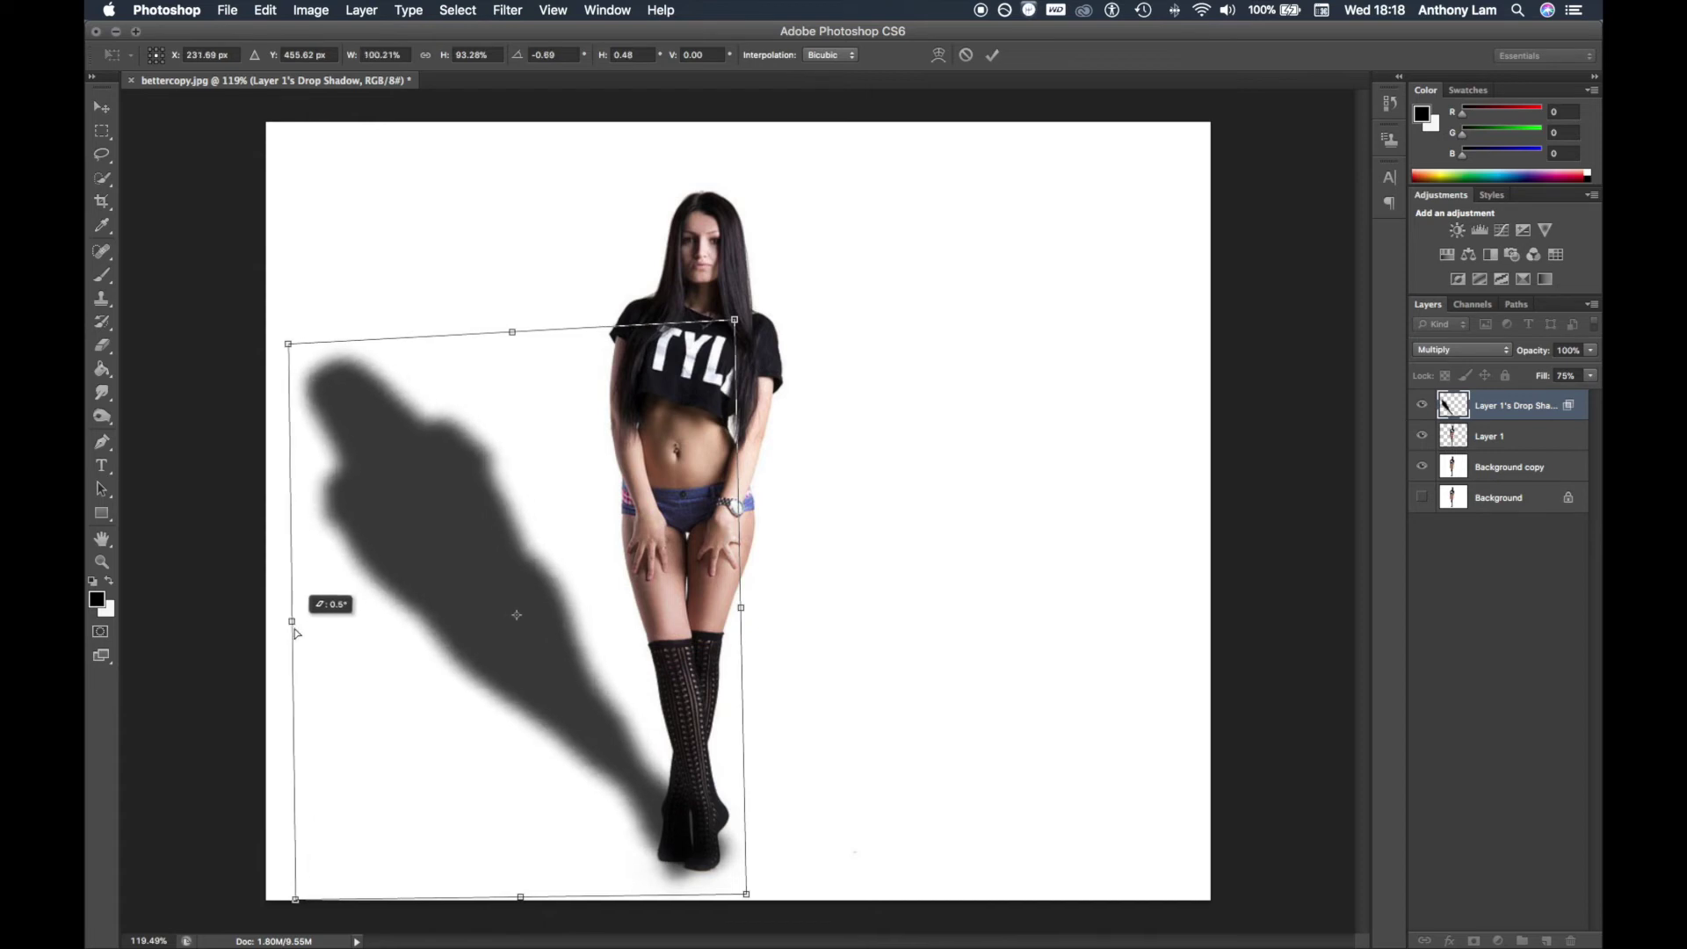
click(992, 55)
key(w)
Lower the shadow layer to 50% opacity and add a layer mask.
click(1591, 350)
drag(1577, 378, 1558, 380)
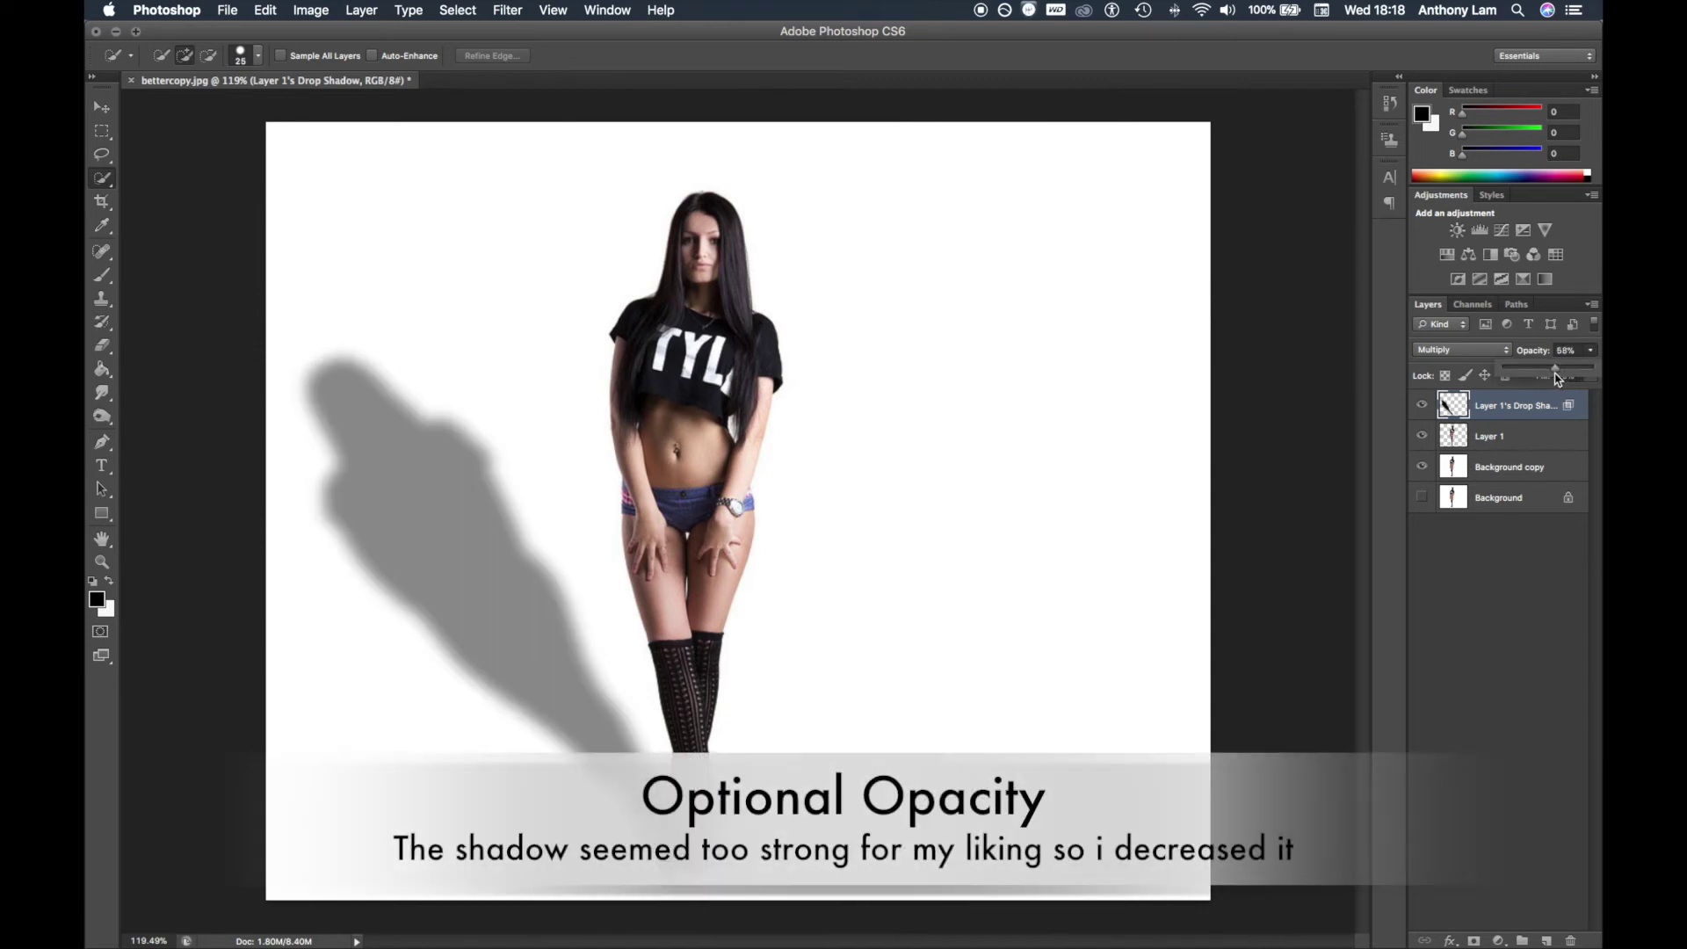
drag(1550, 378, 1546, 379)
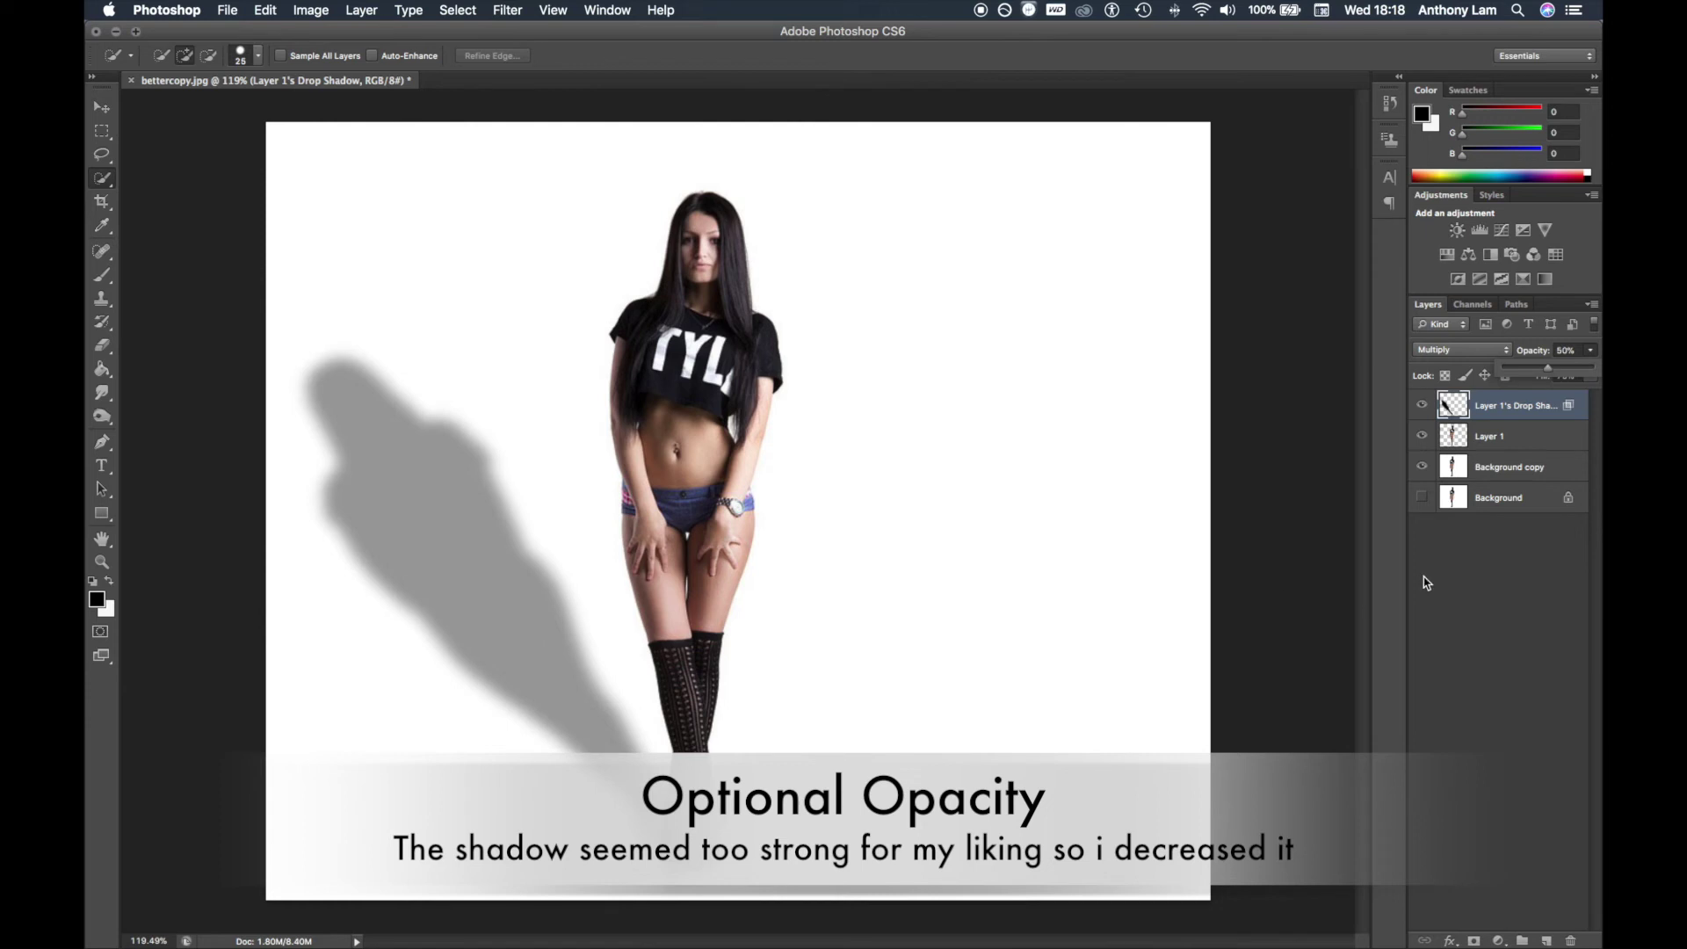
click(1474, 940)
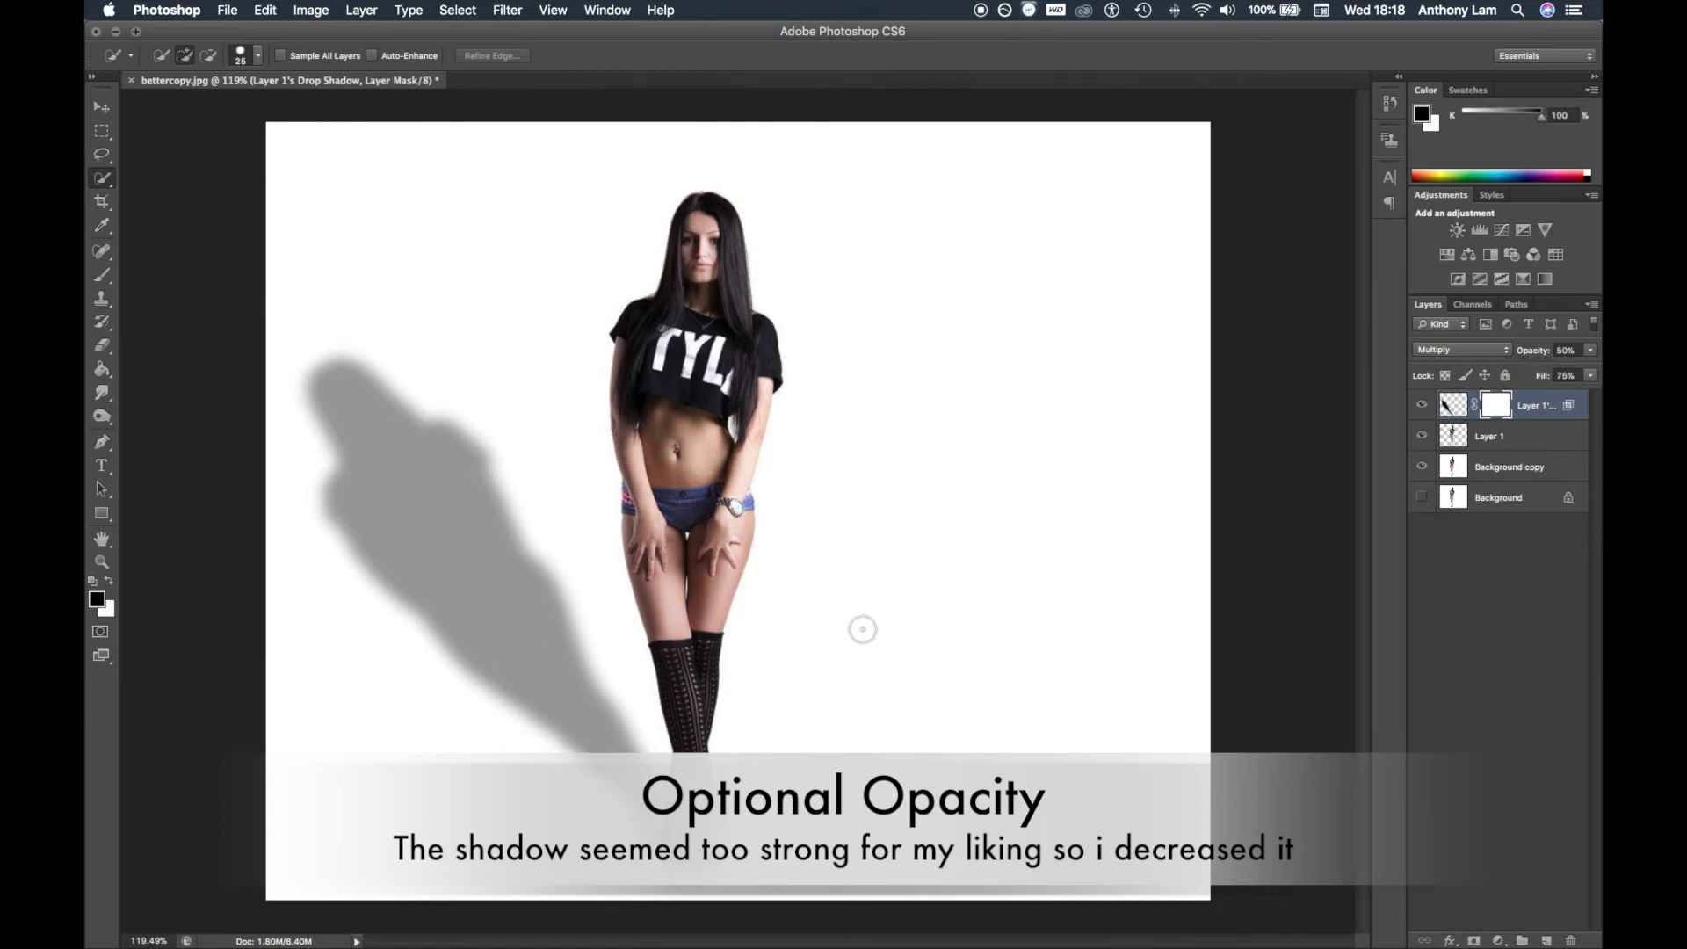
Zoom in and paint black on the shadow mask beneath the woman's feet.
key(b)
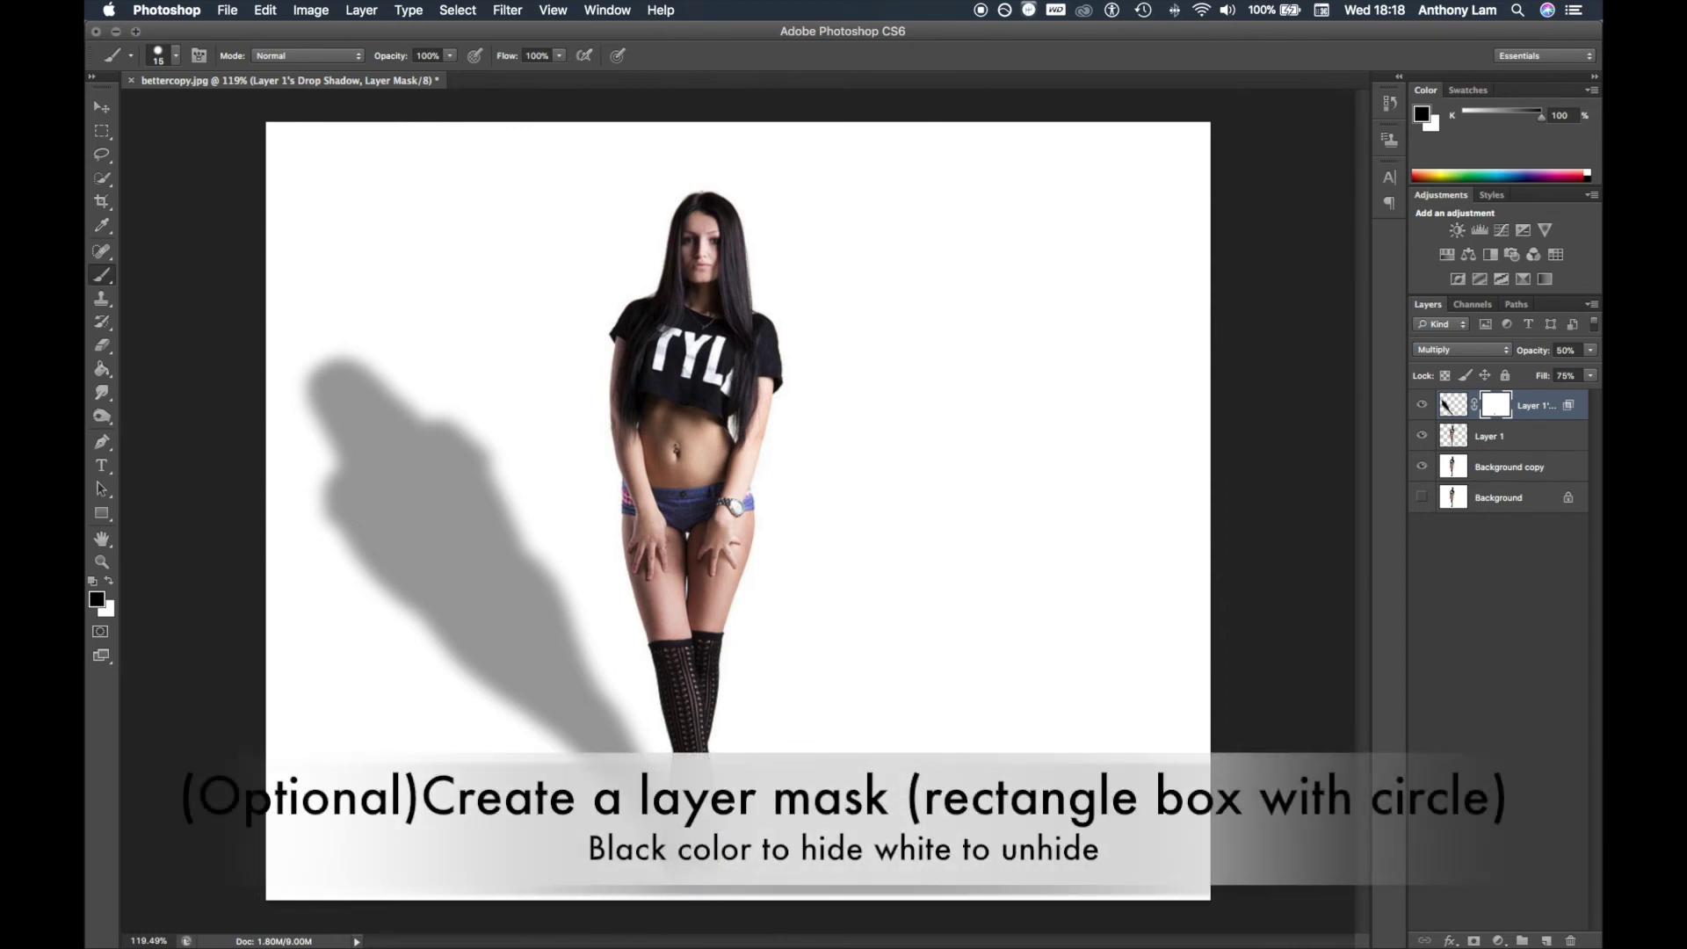
scroll(738, 510, up, 2)
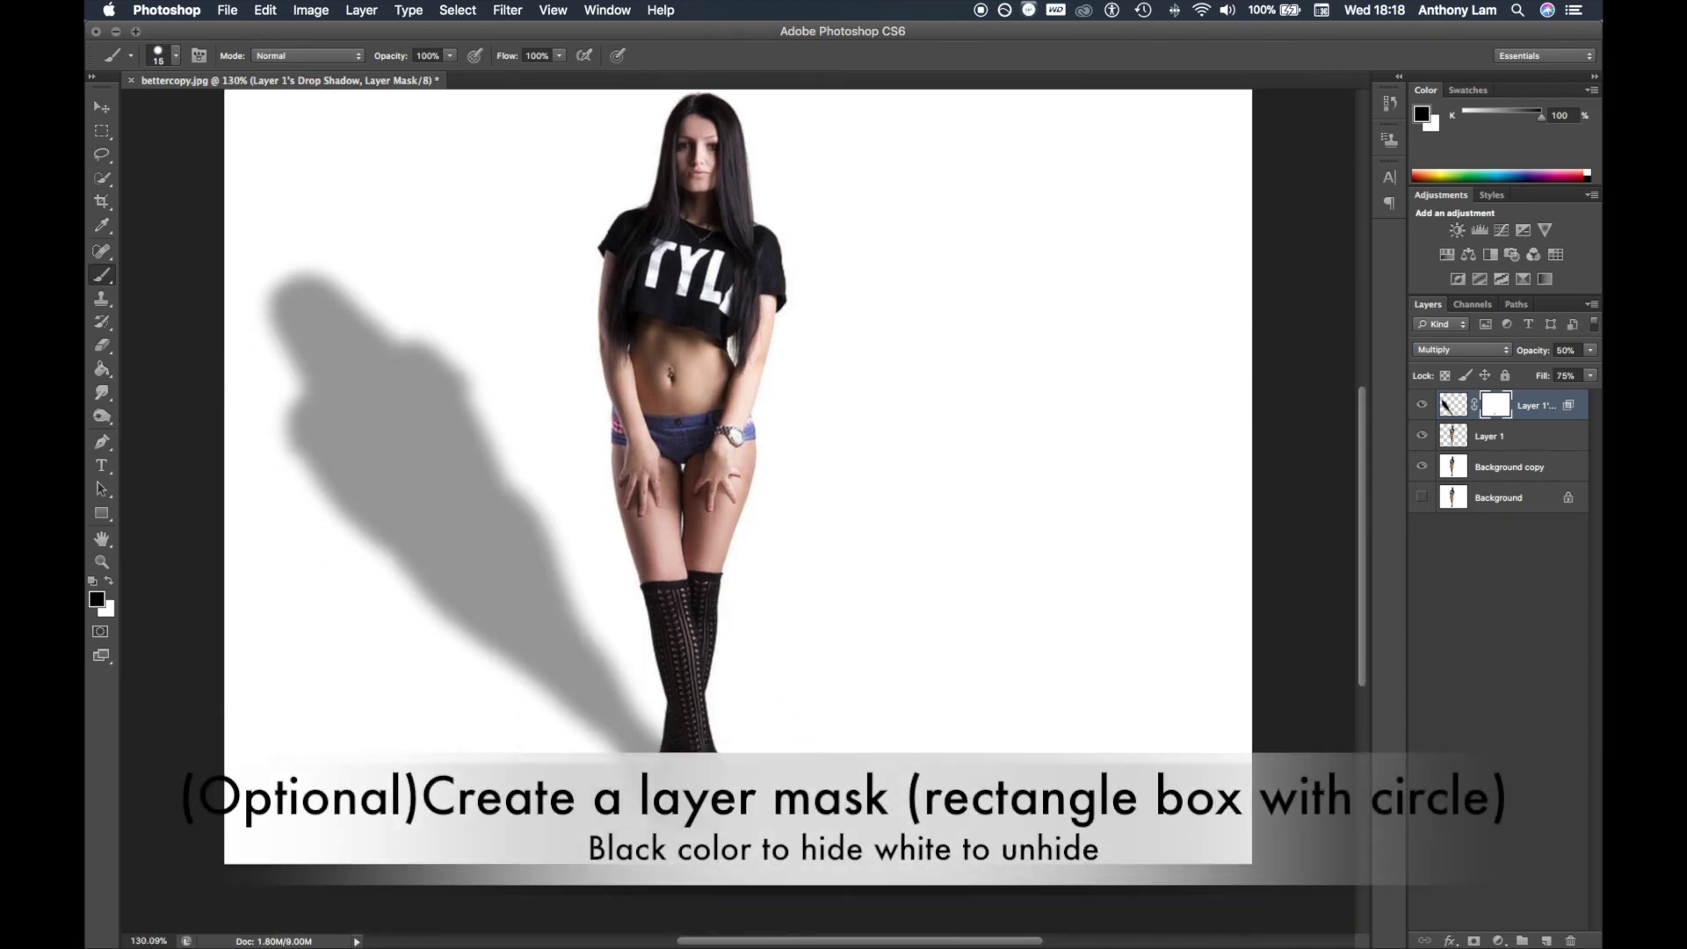
scroll(735, 703, up, 4)
scroll(735, 702, up, 1)
scroll(649, 790, down, 5)
scroll(650, 791, down, 1)
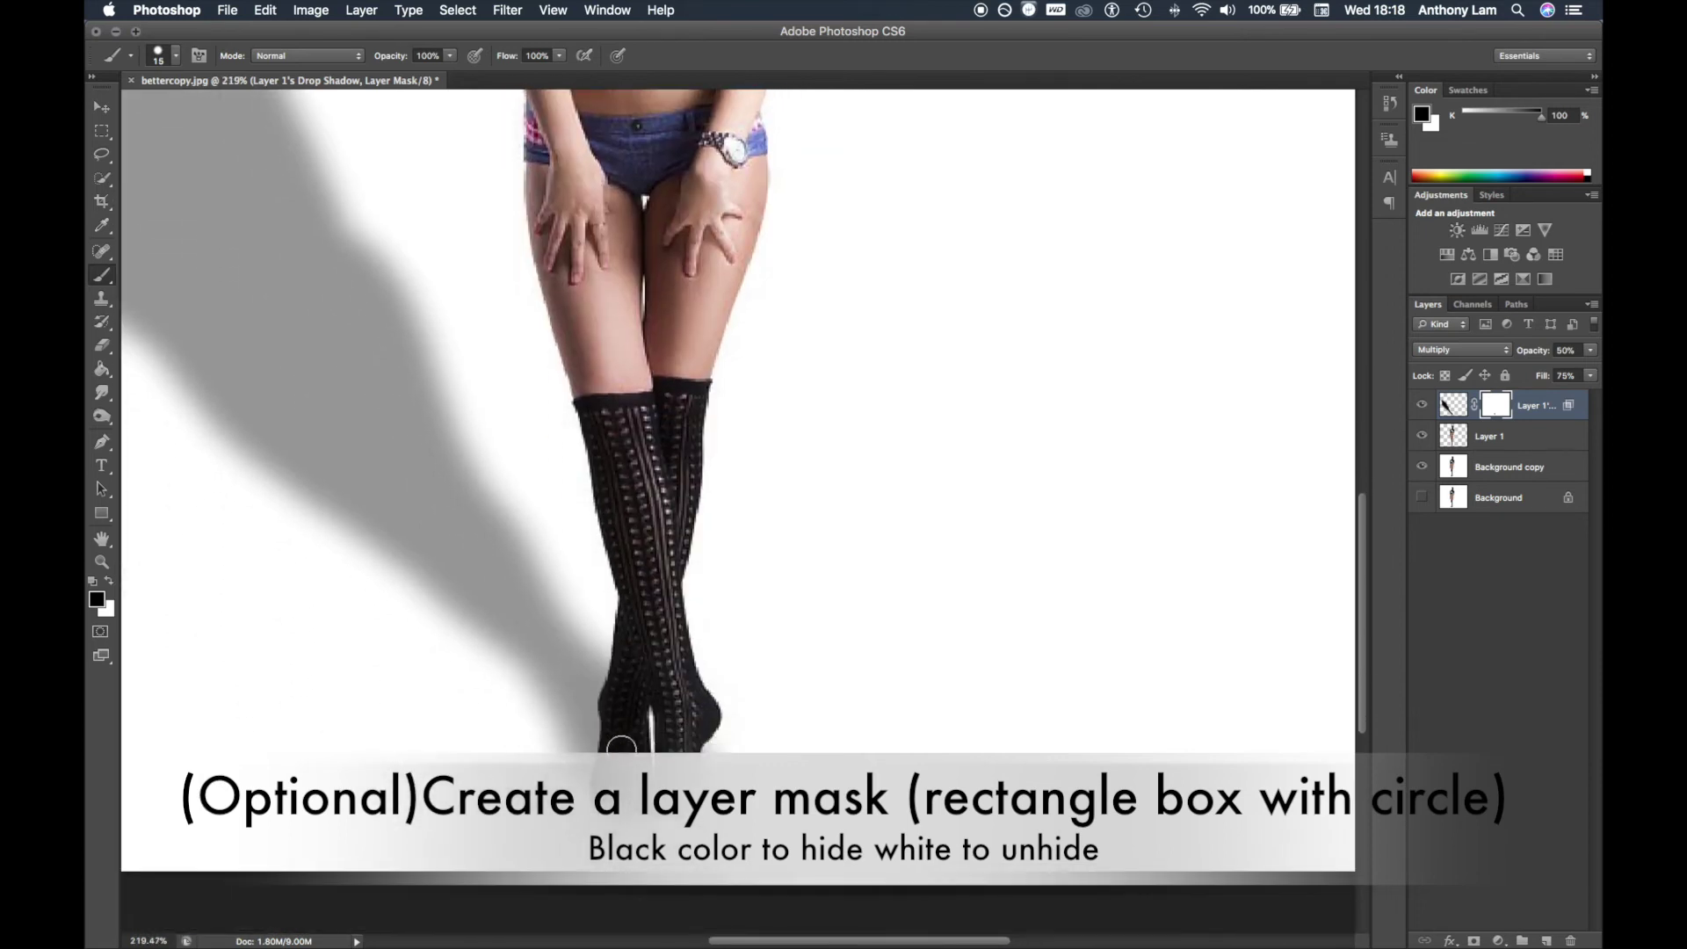
drag(649, 800, 595, 820)
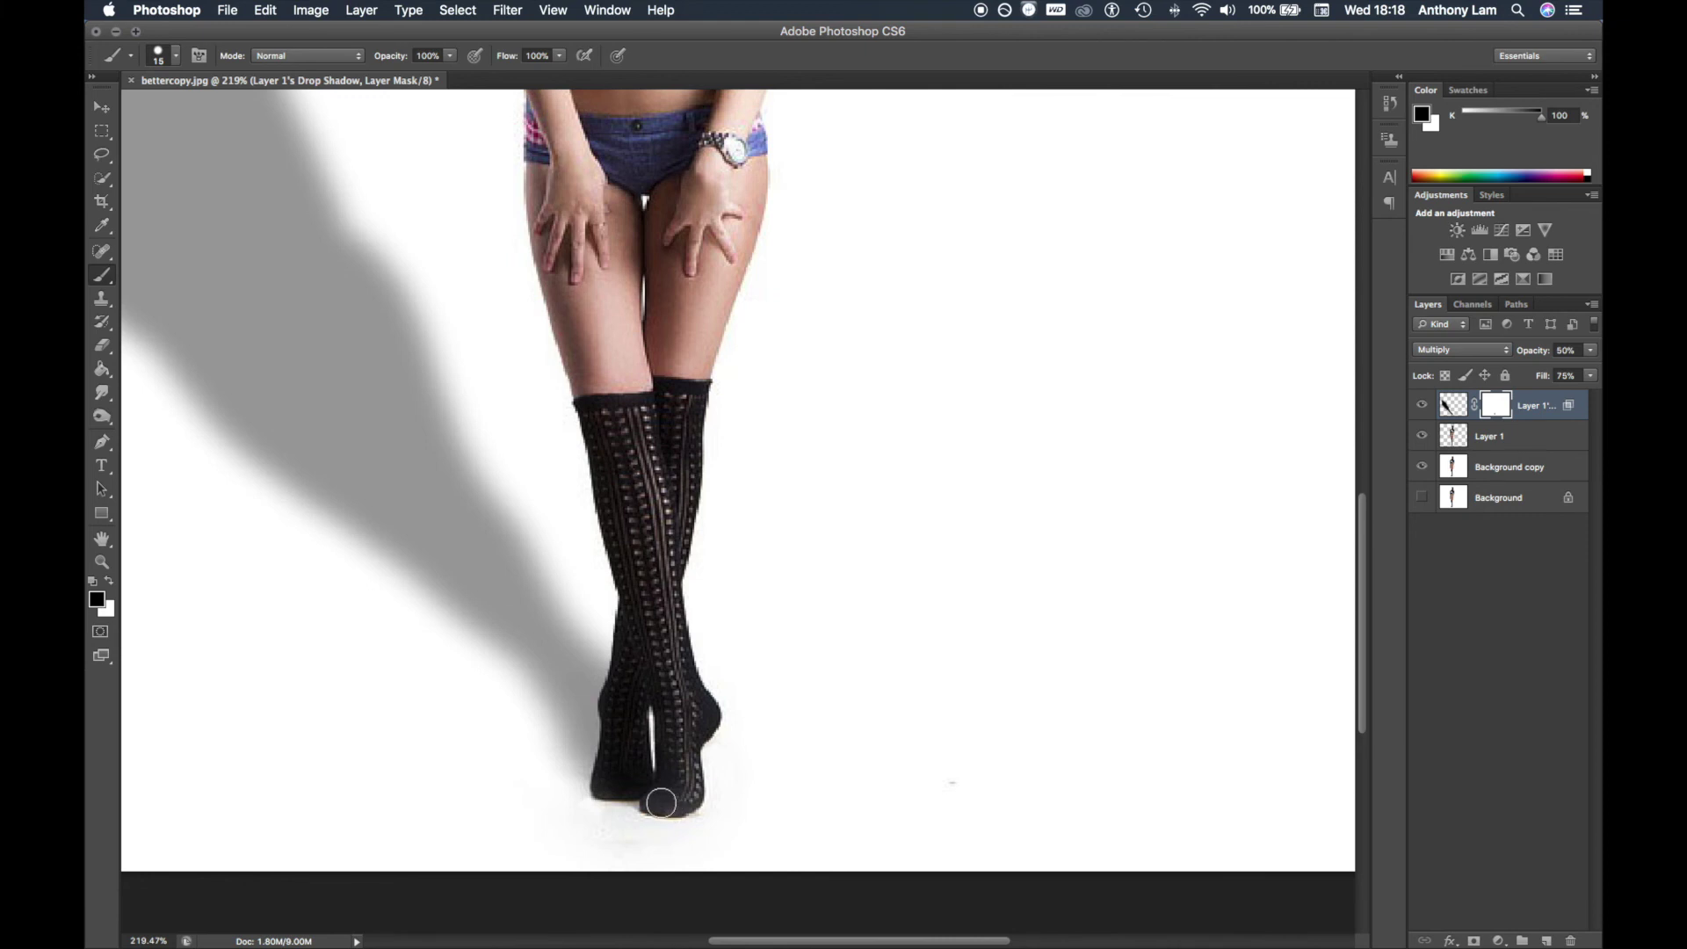
Paint white on the mask between the heels, then zoom back out.
key(x)
drag(652, 766, 652, 722)
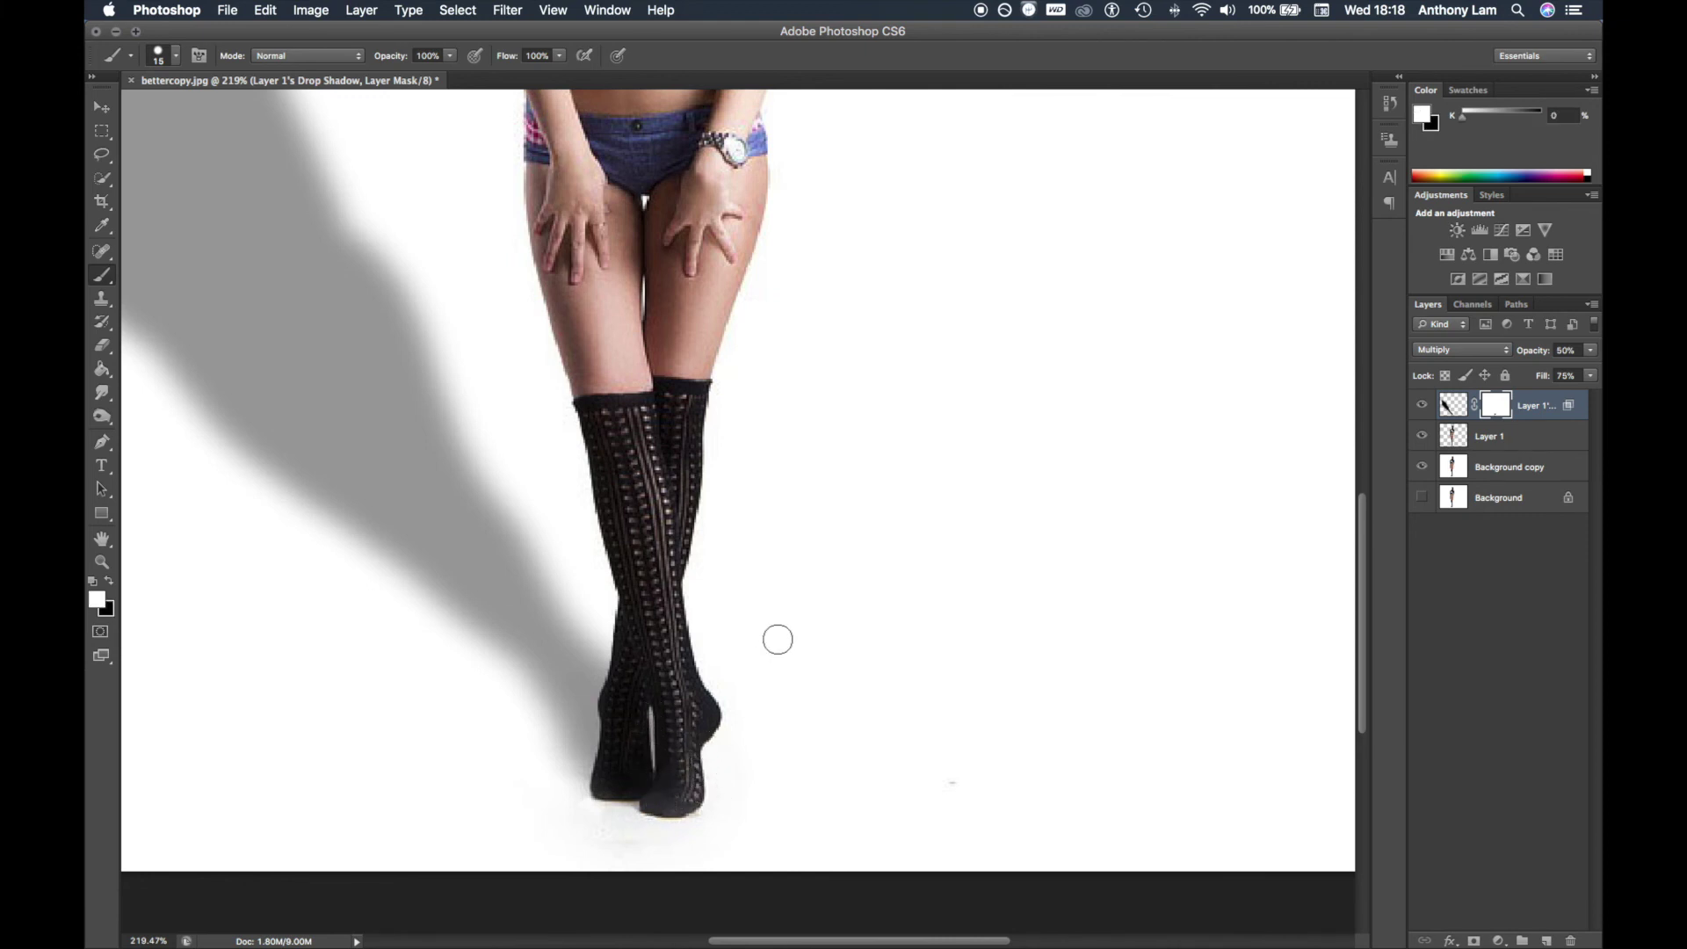
scroll(764, 644, down, 2)
scroll(764, 644, down, 1)
scroll(763, 643, down, 2)
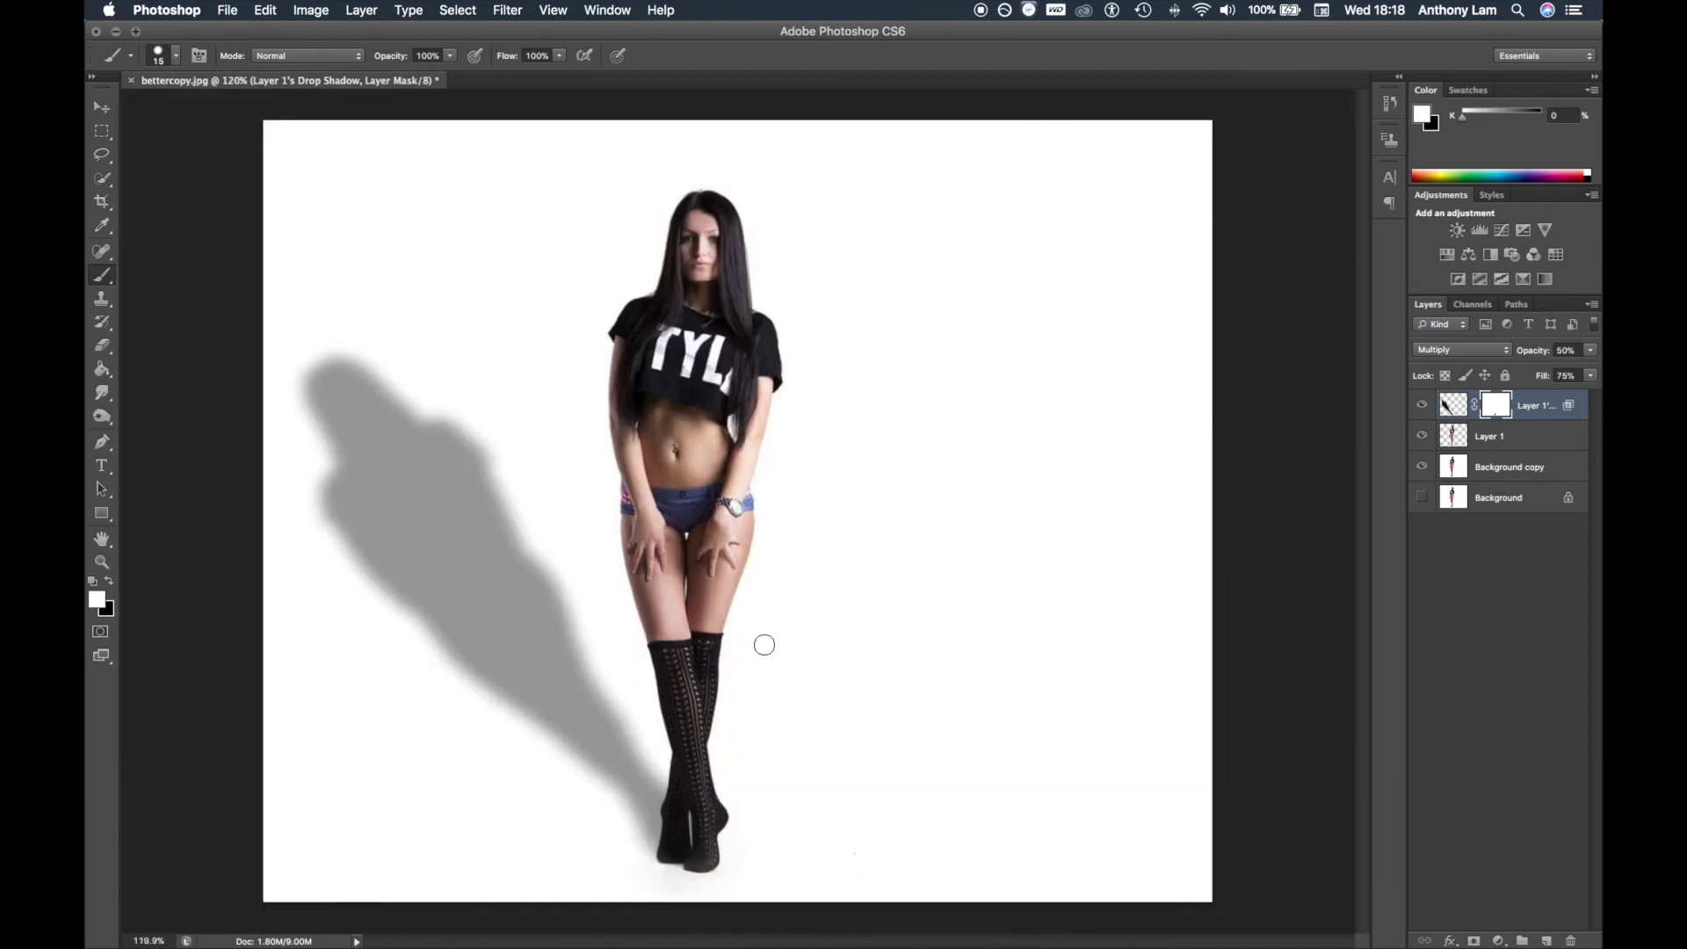